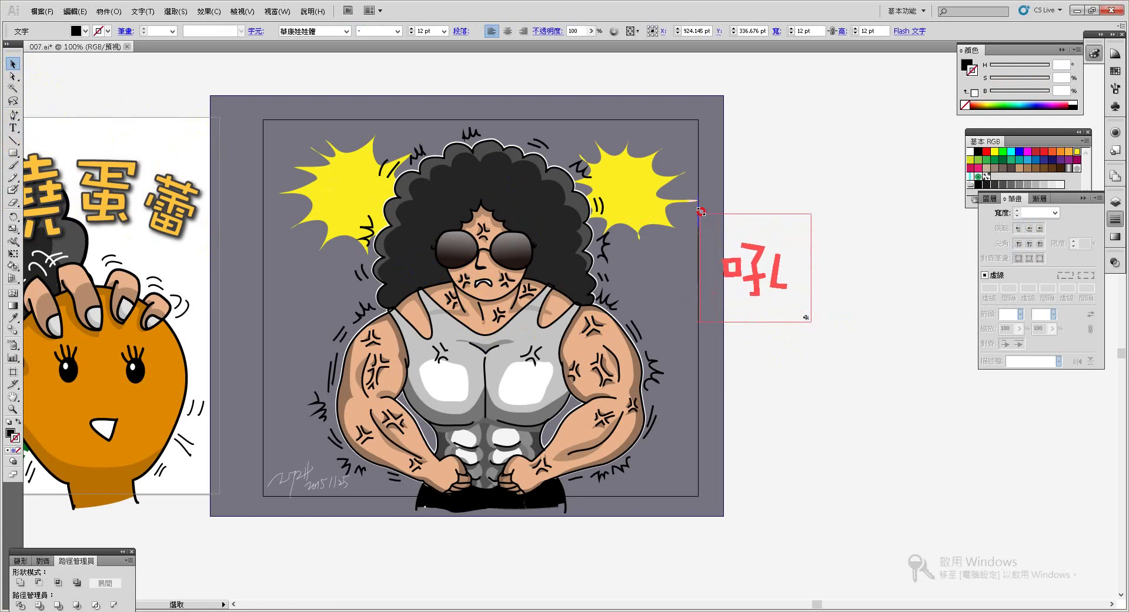
Place the 吼 text on the yellow burst at the left of the artwork and tilt it counterclockwise
drag(738, 268, 370, 200)
drag(398, 148, 388, 173)
right_click(373, 204)
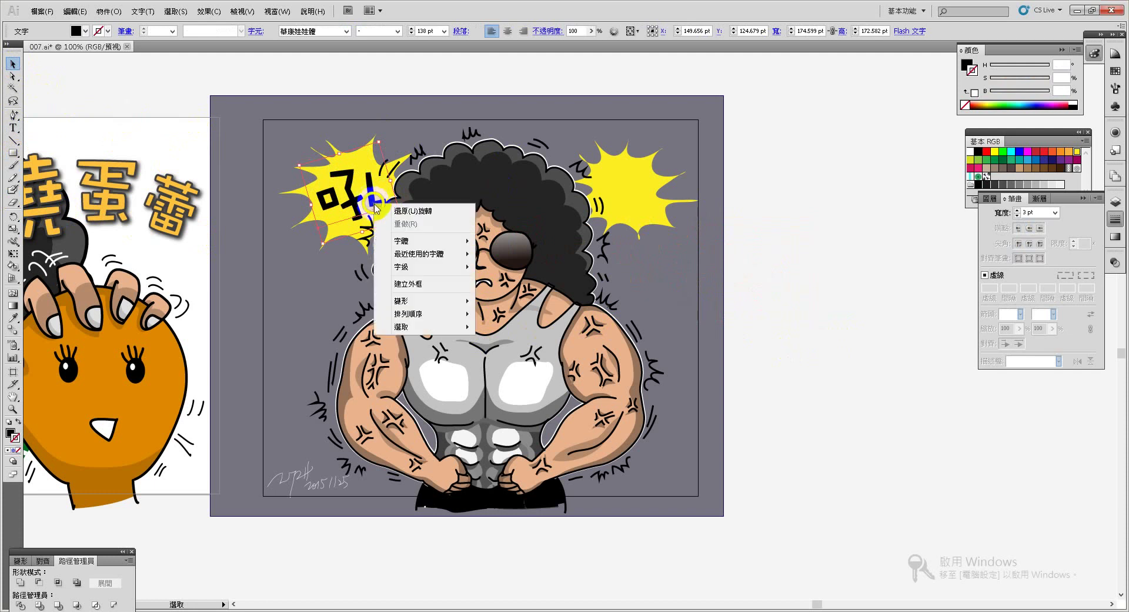
click(794, 217)
Shrink the tilted 吼 text to about 118 pt and center it inside its yellow burst
drag(374, 174, 356, 205)
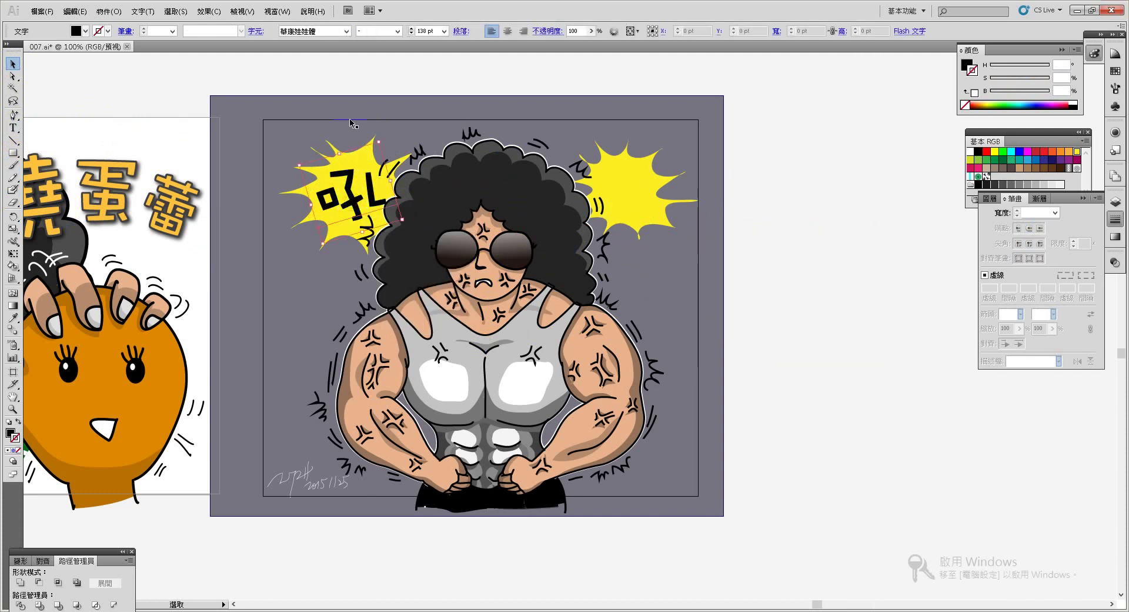
right_click(377, 150)
key(Escape)
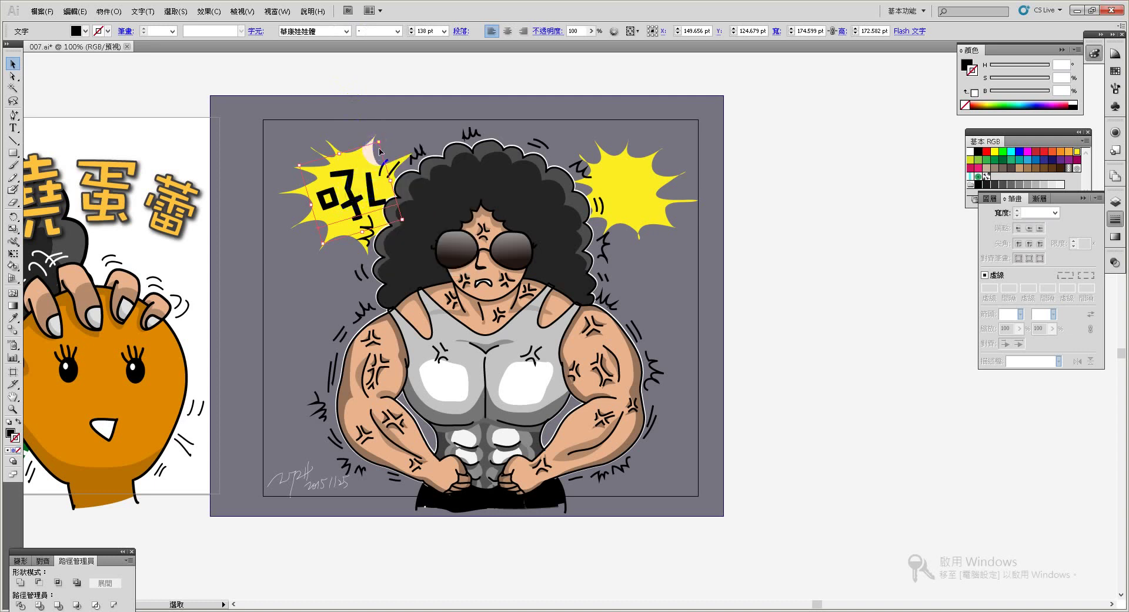
drag(379, 143, 370, 155)
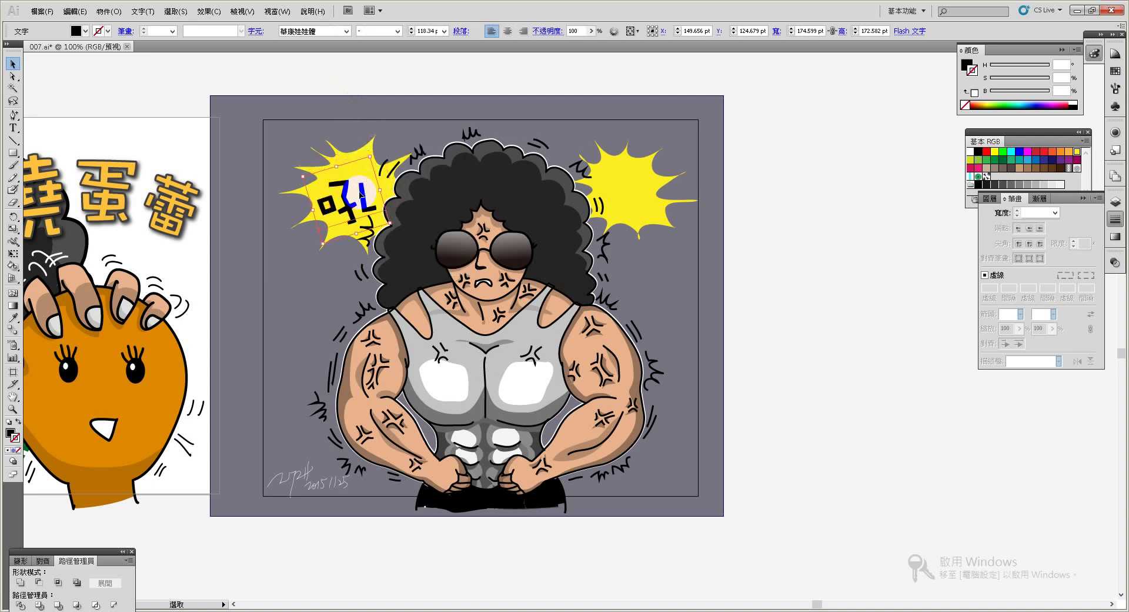
drag(351, 208, 353, 200)
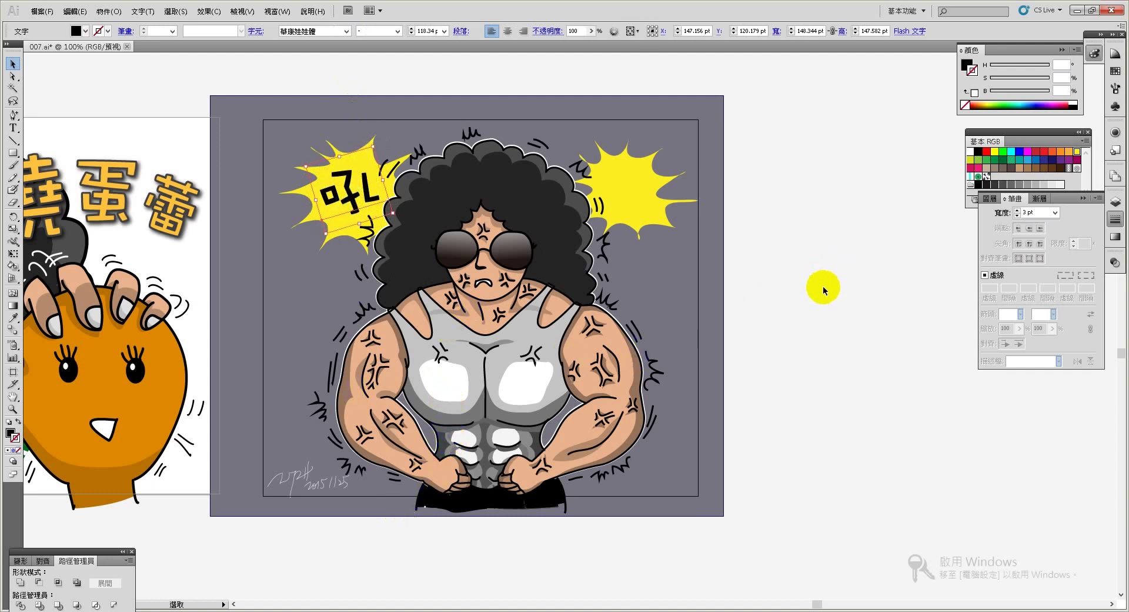
Duplicate the 吼 text into the blank area beside the artboard and replace the copy's character with 西
drag(353, 194, 815, 292)
click(13, 127)
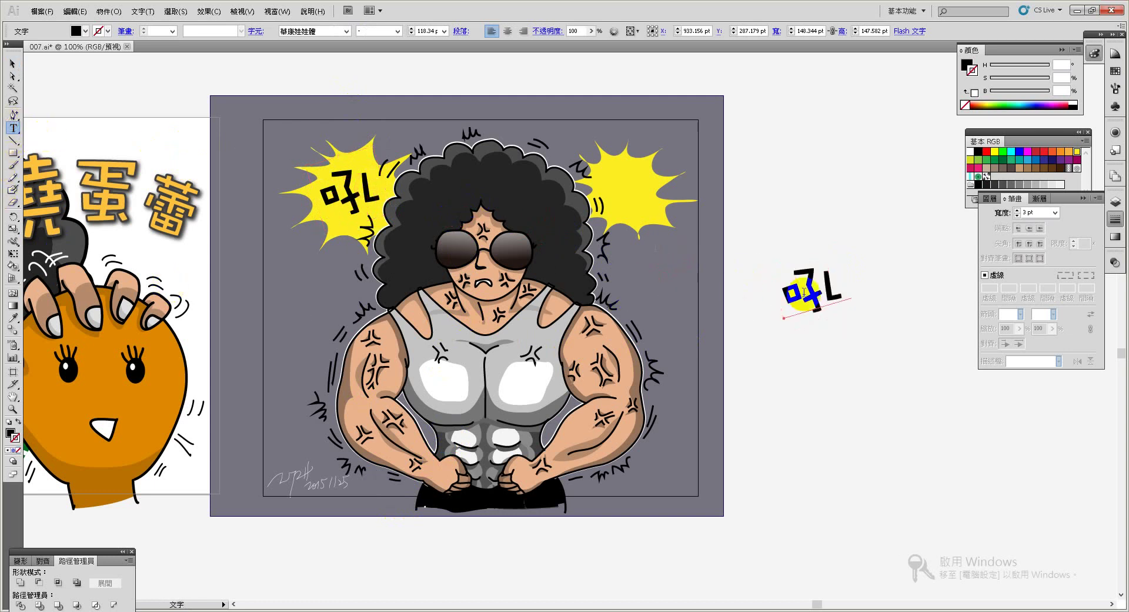
click(842, 288)
key(BackSpace)
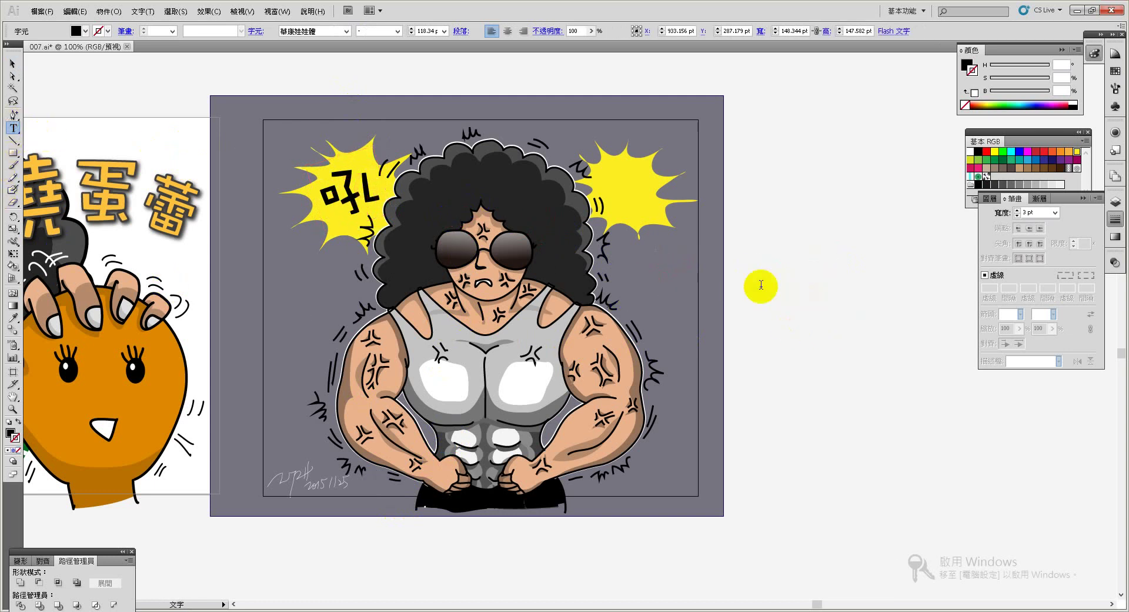
text(溪)
key(Down)
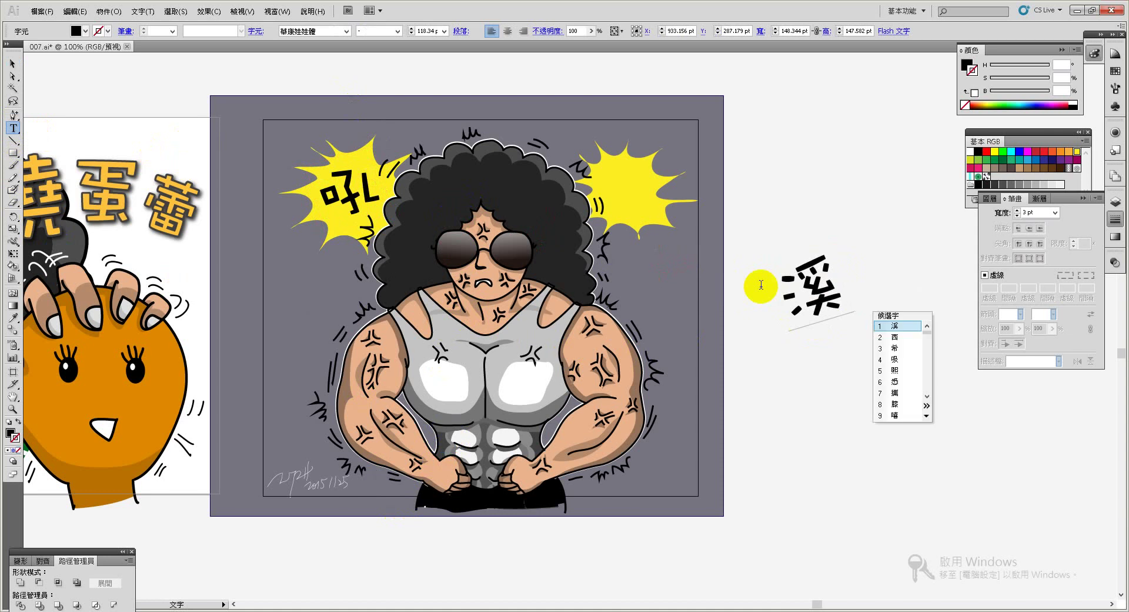
key(Down)
key(Return)
click(761, 285)
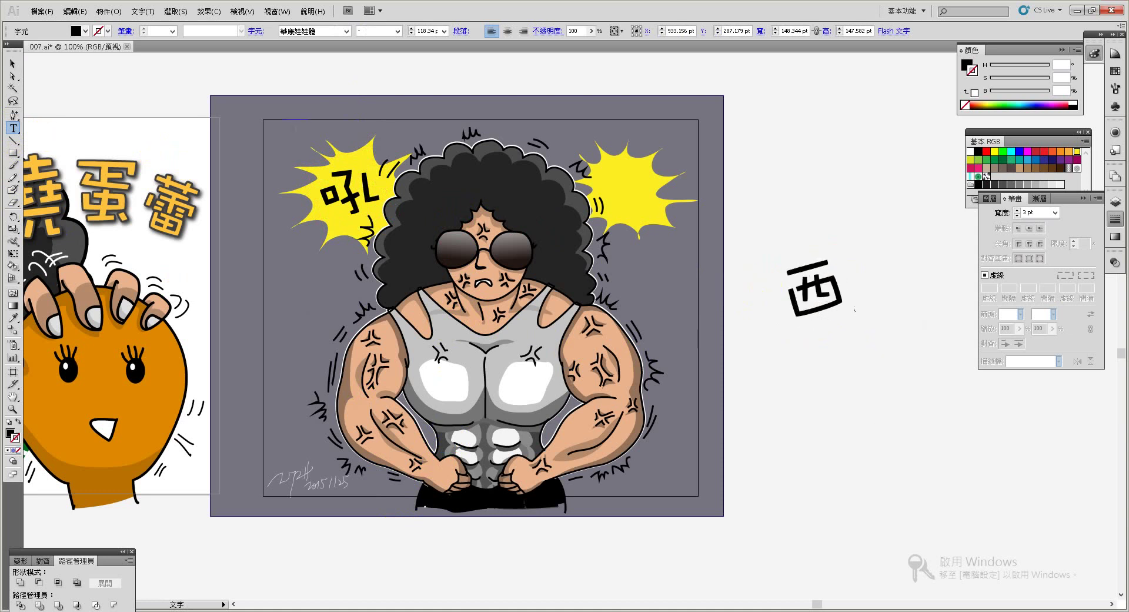
Rotate the 西 text clockwise and place it on the empty yellow burst beside the hair
click(12, 63)
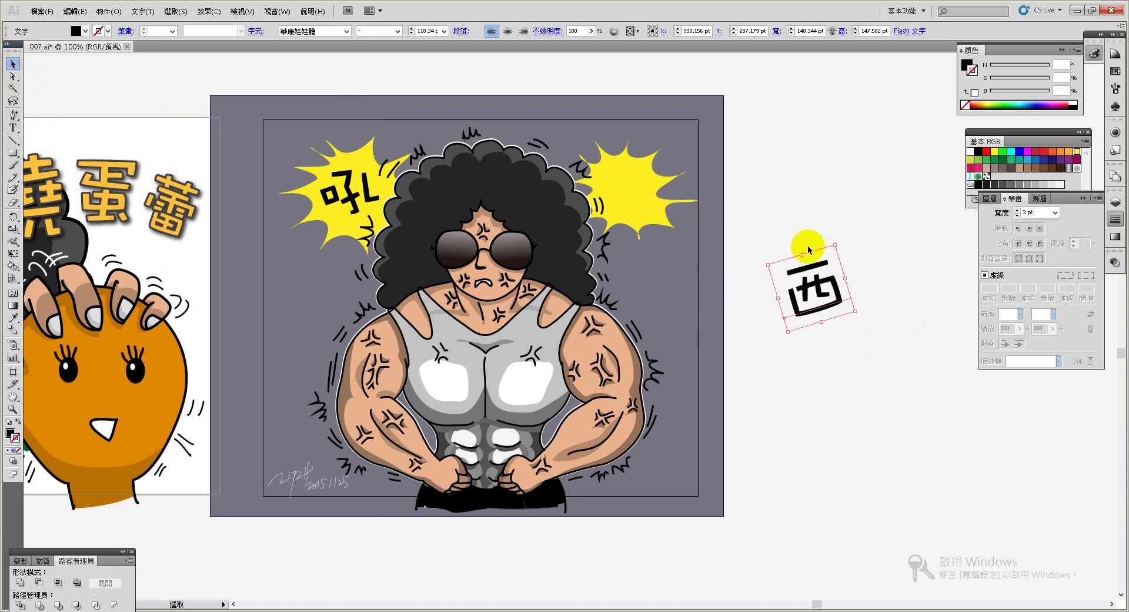
click(847, 322)
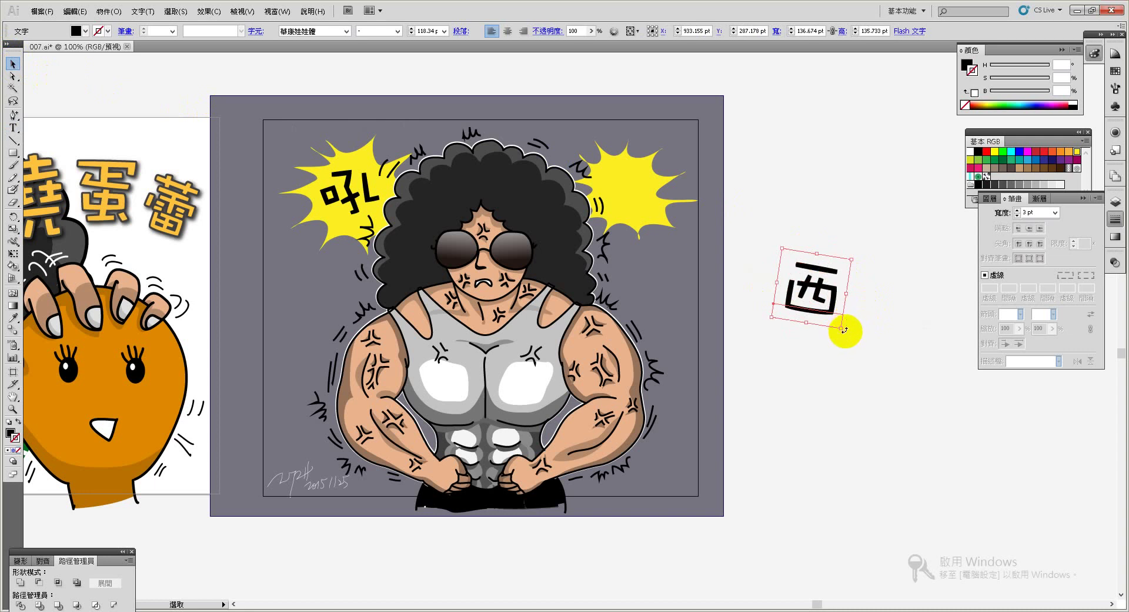
drag(844, 330, 646, 212)
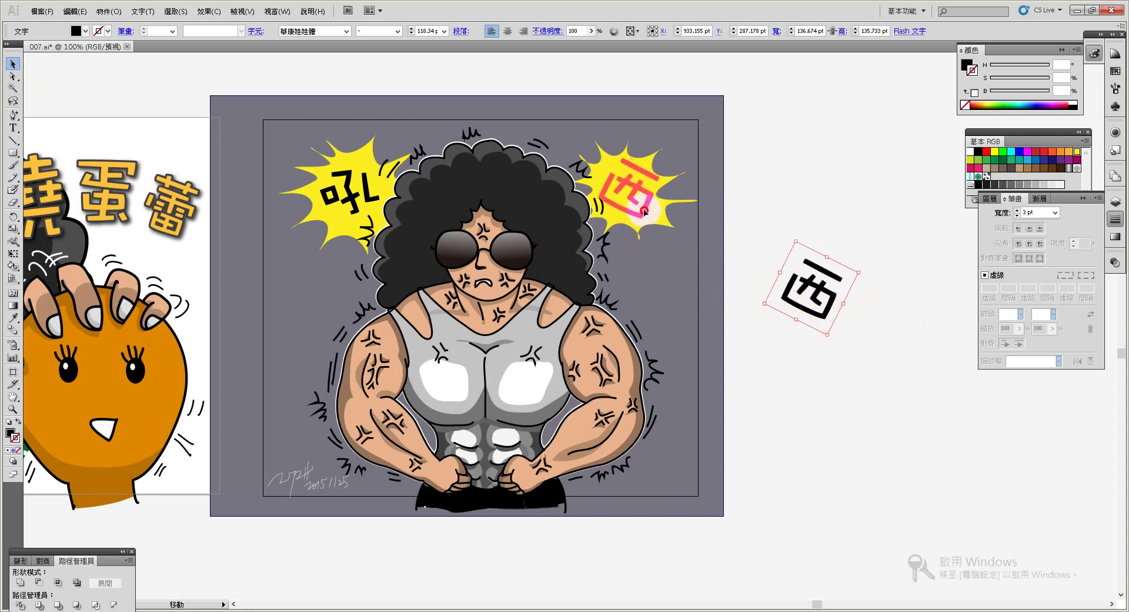
click(806, 206)
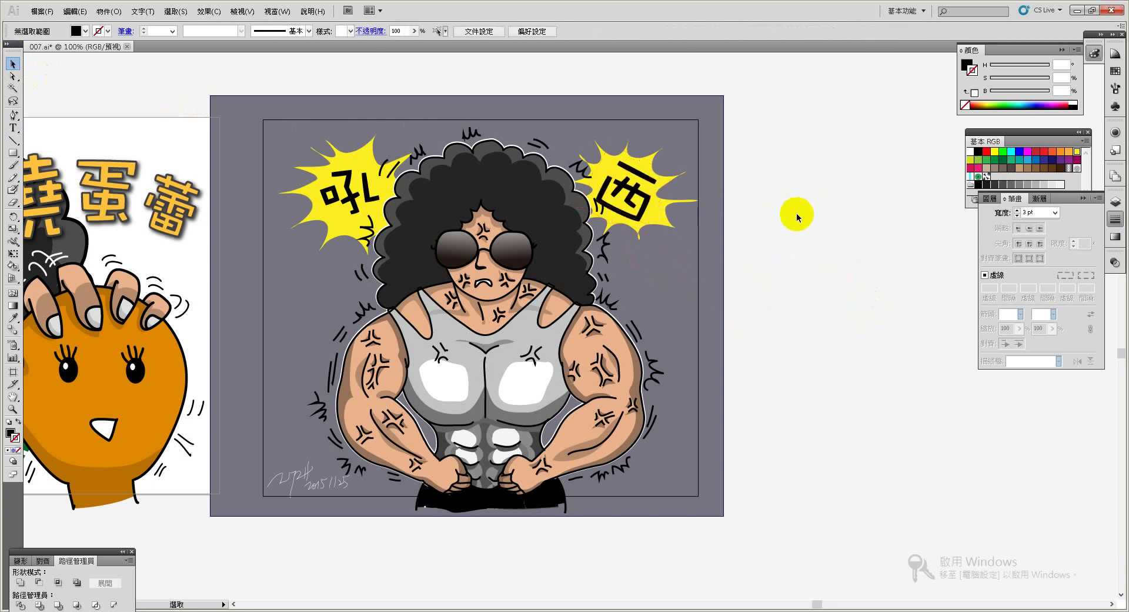
Shrink the 西 text to about 106 pt and re-center it within its yellow burst
click(641, 218)
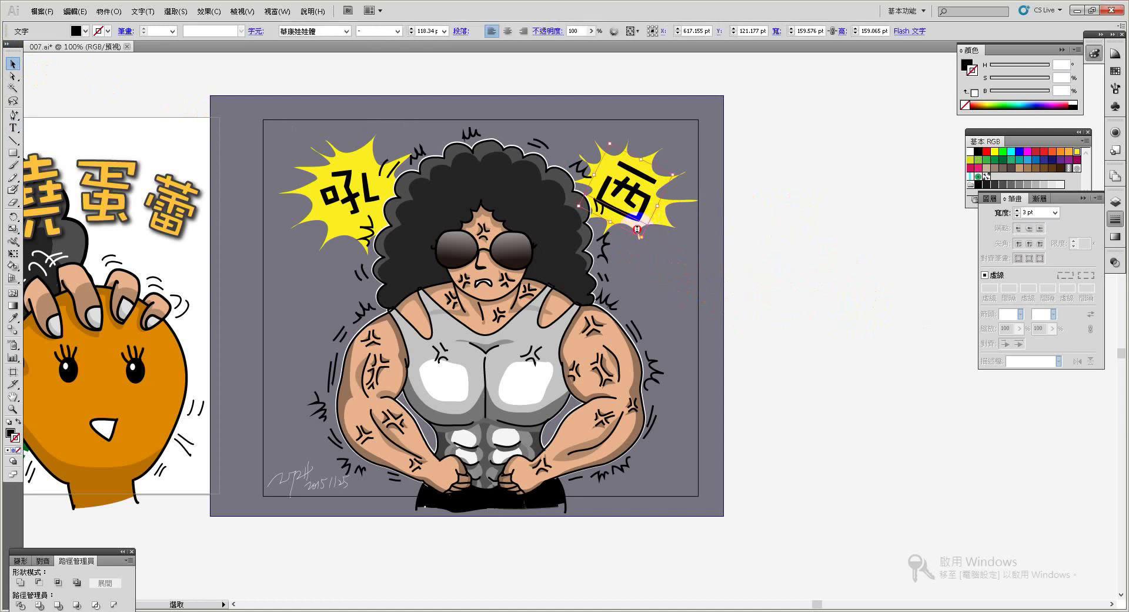
drag(636, 229, 635, 203)
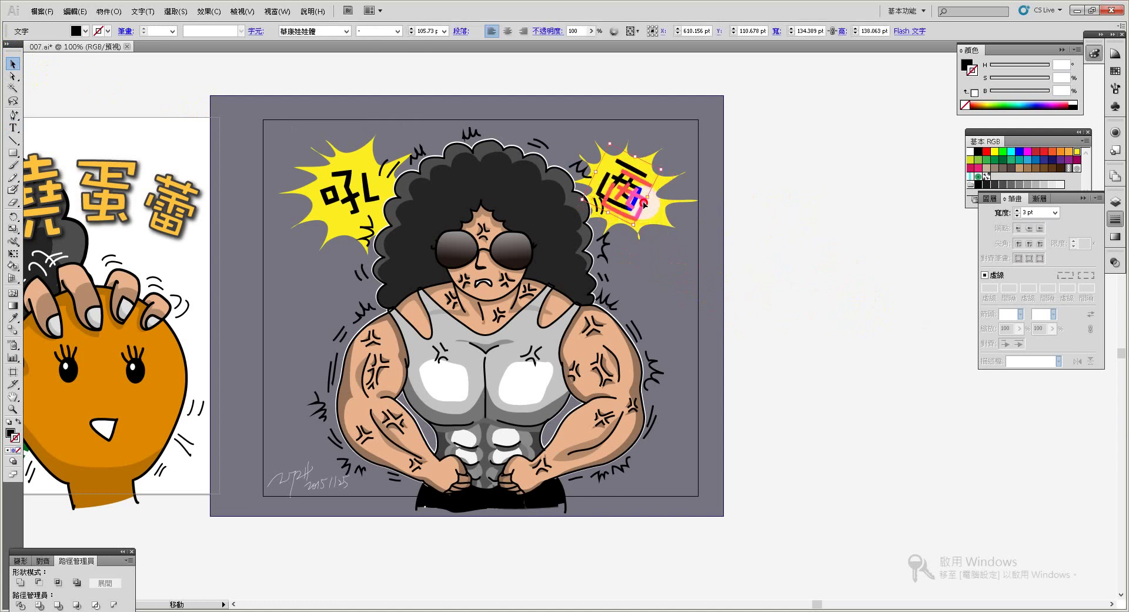
click(775, 223)
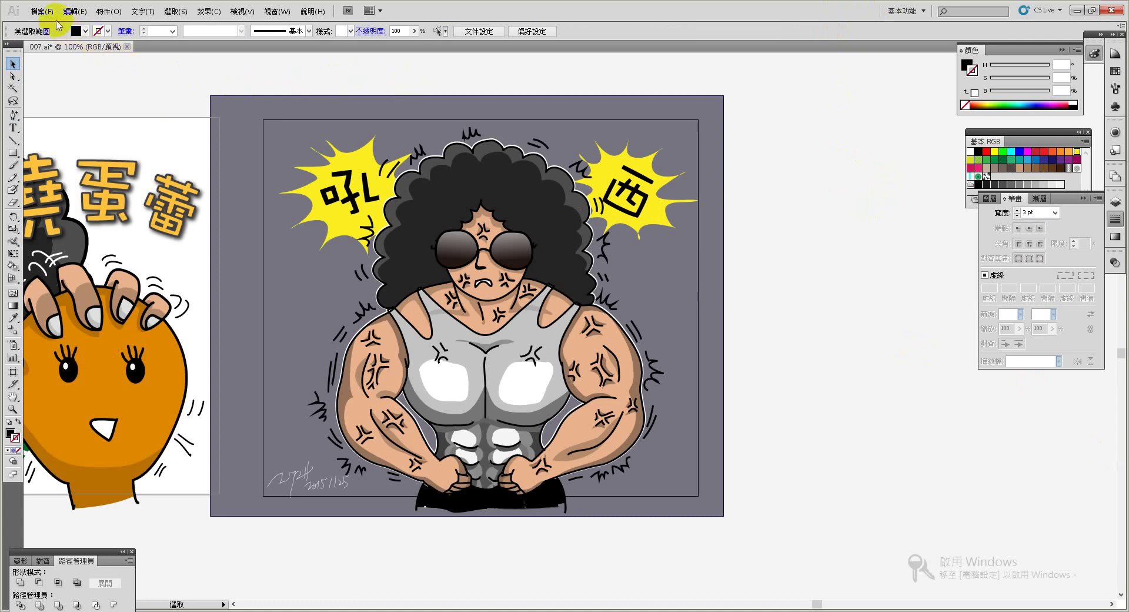
Export artboard 6 as a JPEG into the jpg folder under the existing name 001 (18), using artboards
click(41, 12)
click(88, 261)
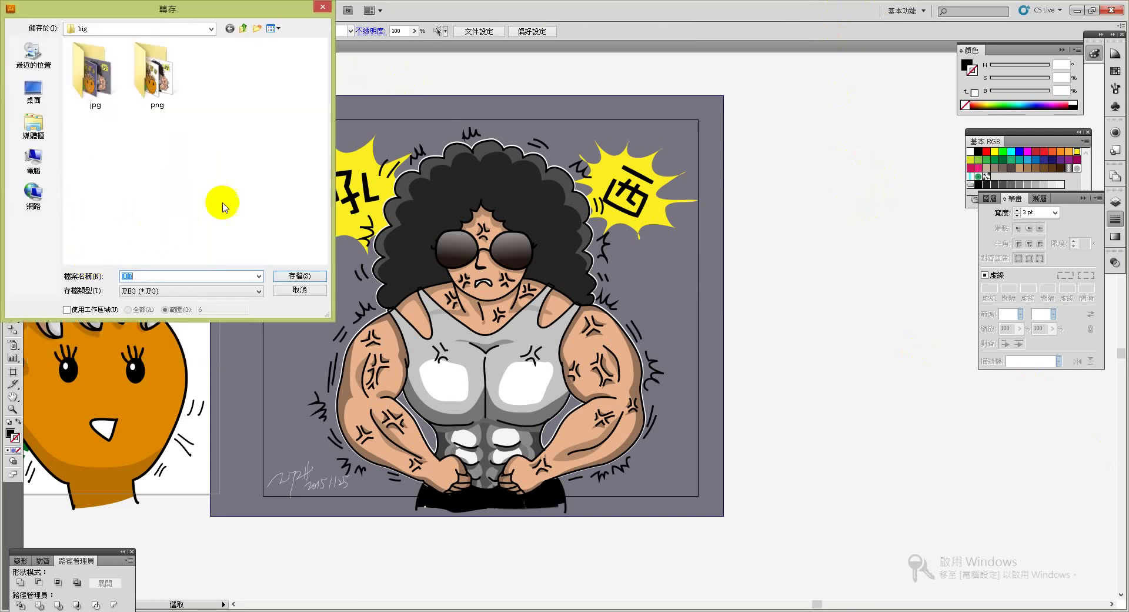
double_click(109, 72)
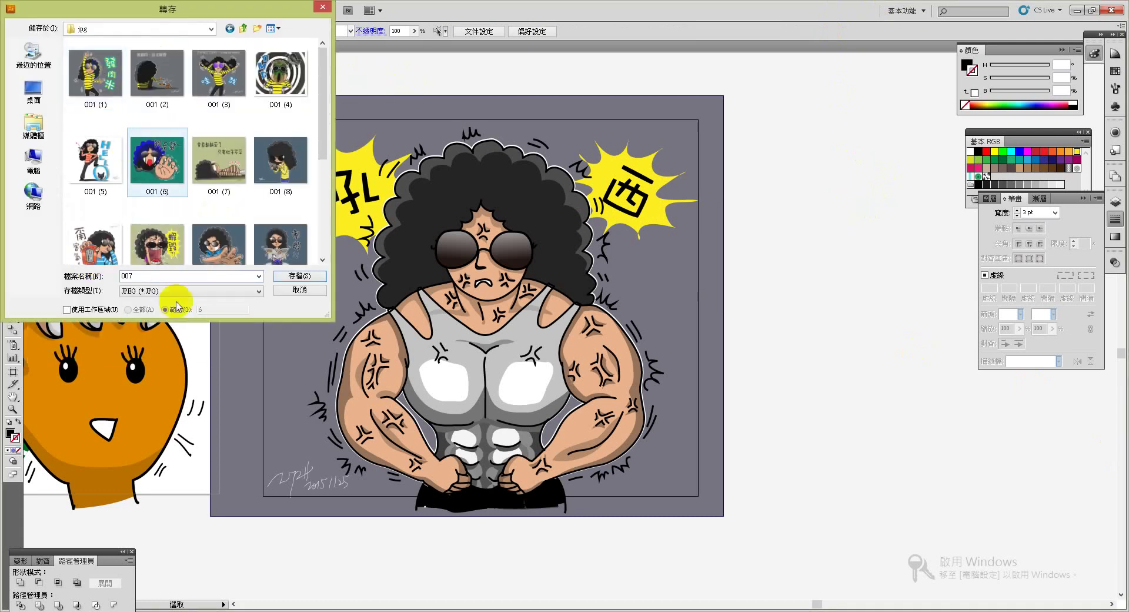
click(99, 311)
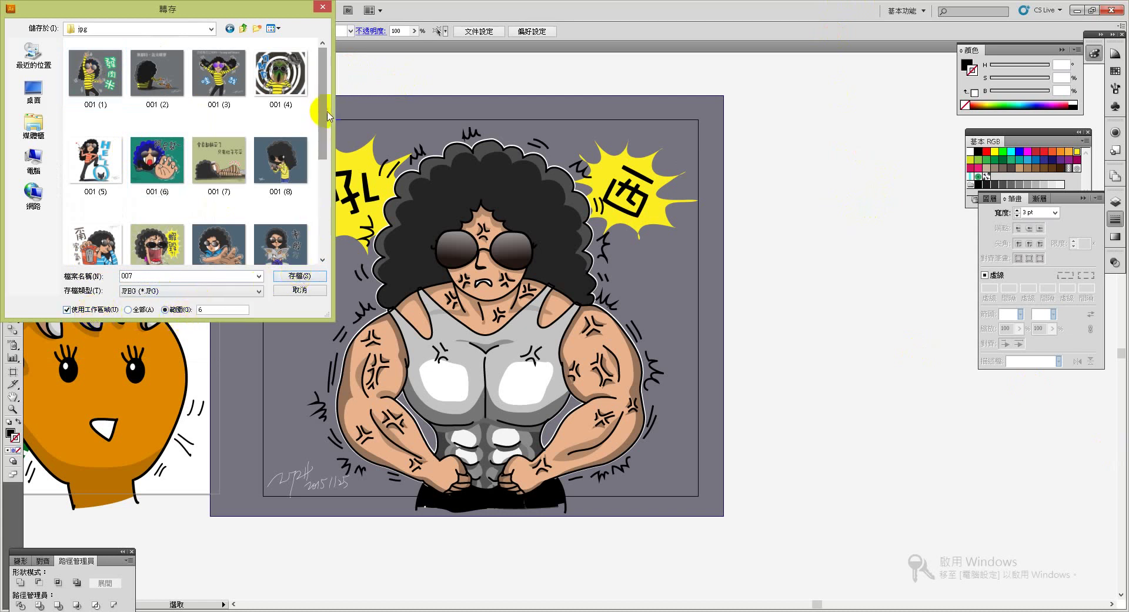
drag(326, 118, 325, 241)
click(157, 230)
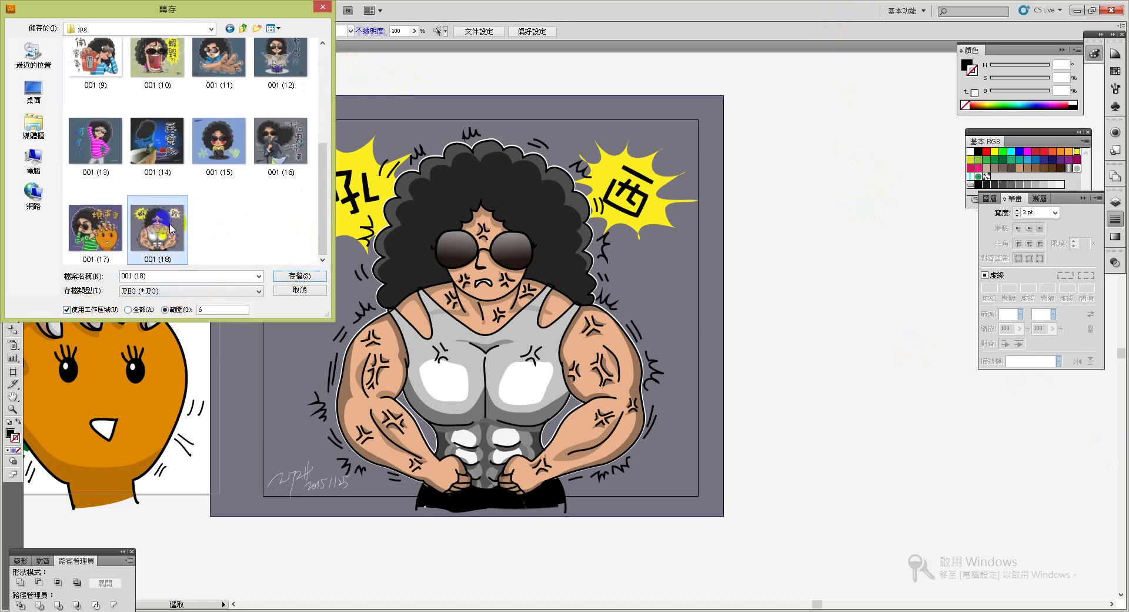
click(297, 274)
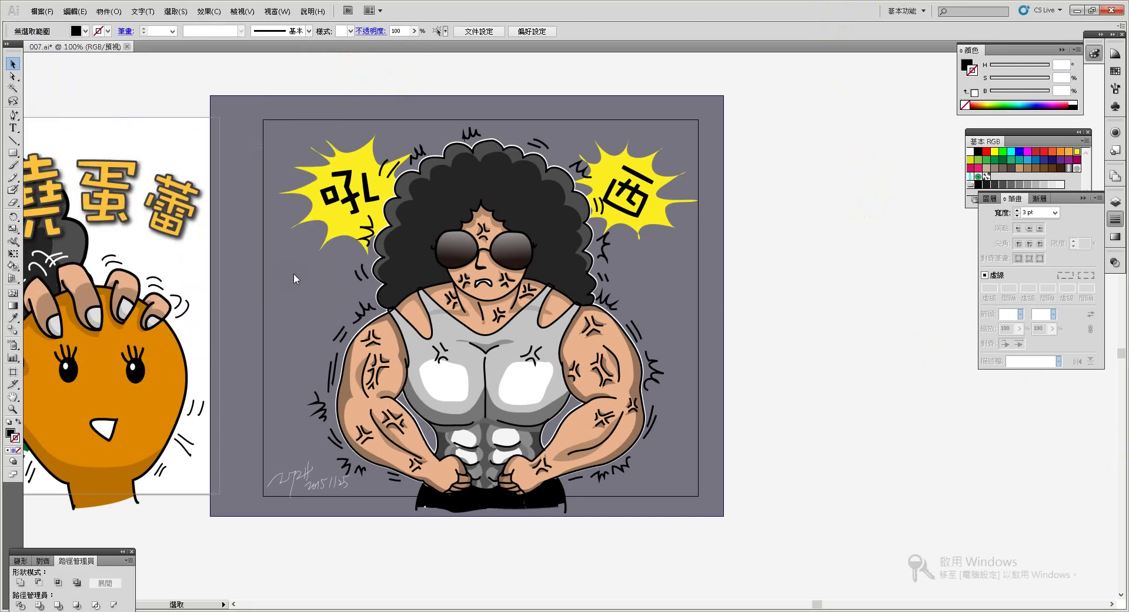
Move the gray background rectangle and the signature off the artboard to its right side
click(656, 170)
drag(242, 424, 786, 415)
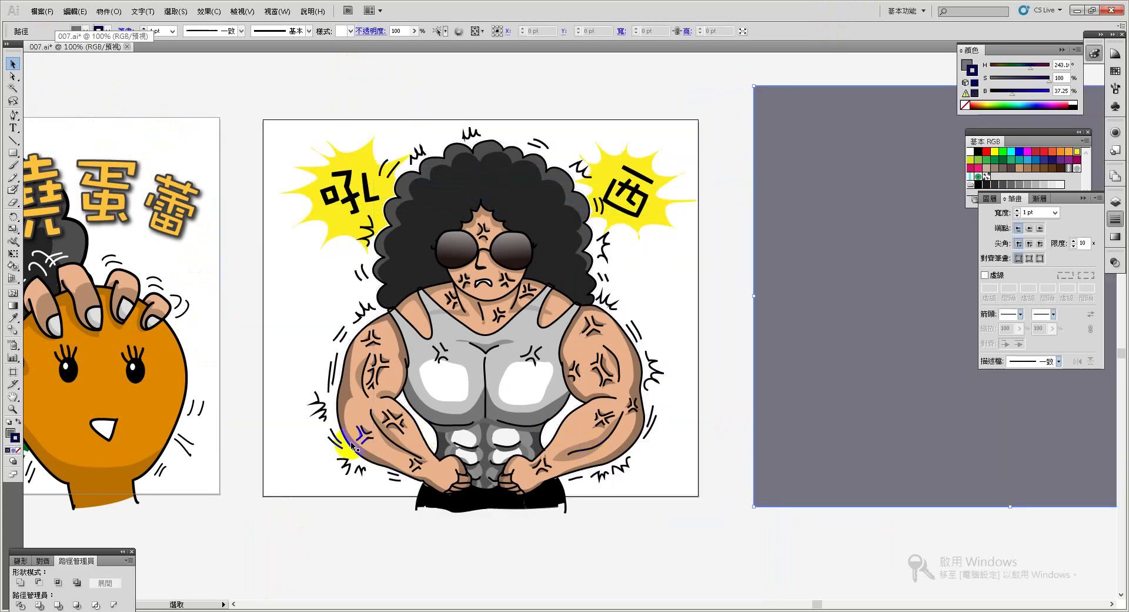
mouse_move(315, 485)
mouse_down()
mouse_move(310, 474)
mouse_move(807, 478)
mouse_up()
click(42, 11)
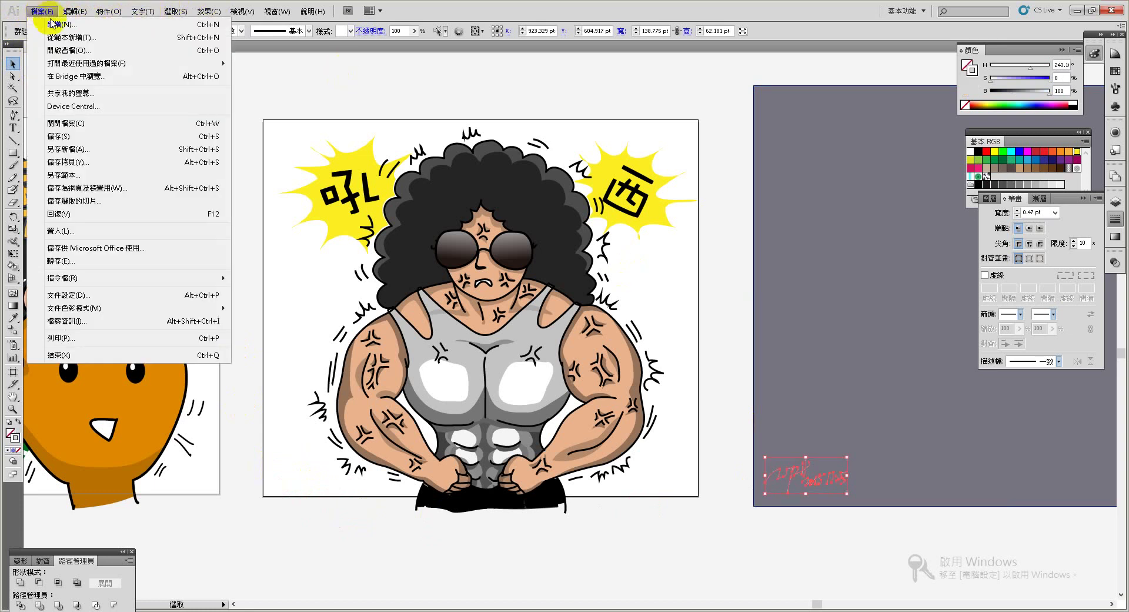
click(100, 261)
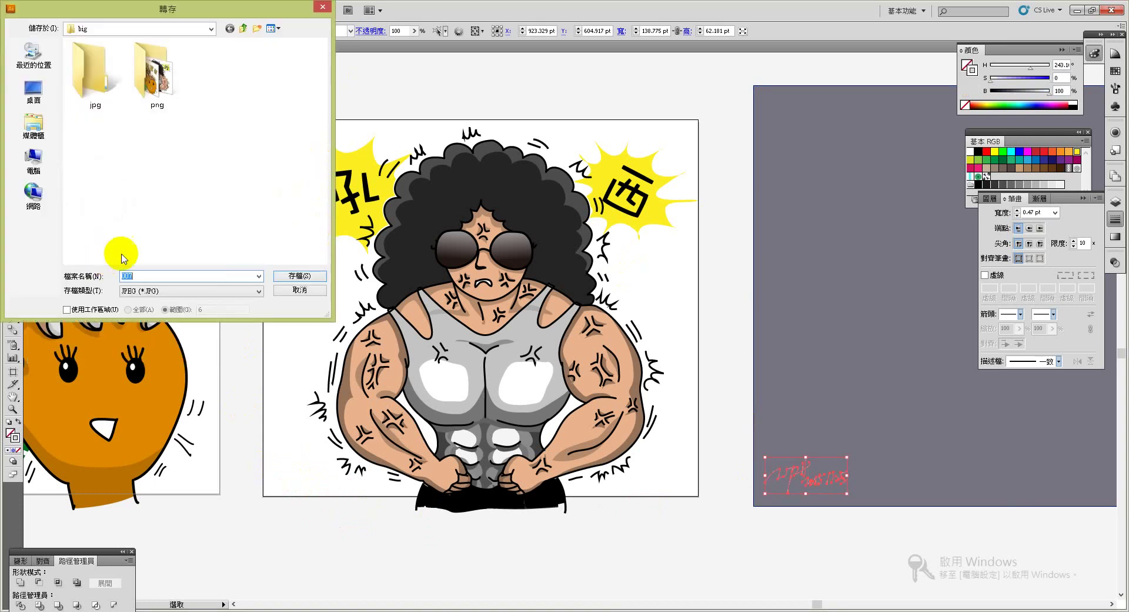
double_click(157, 69)
click(187, 290)
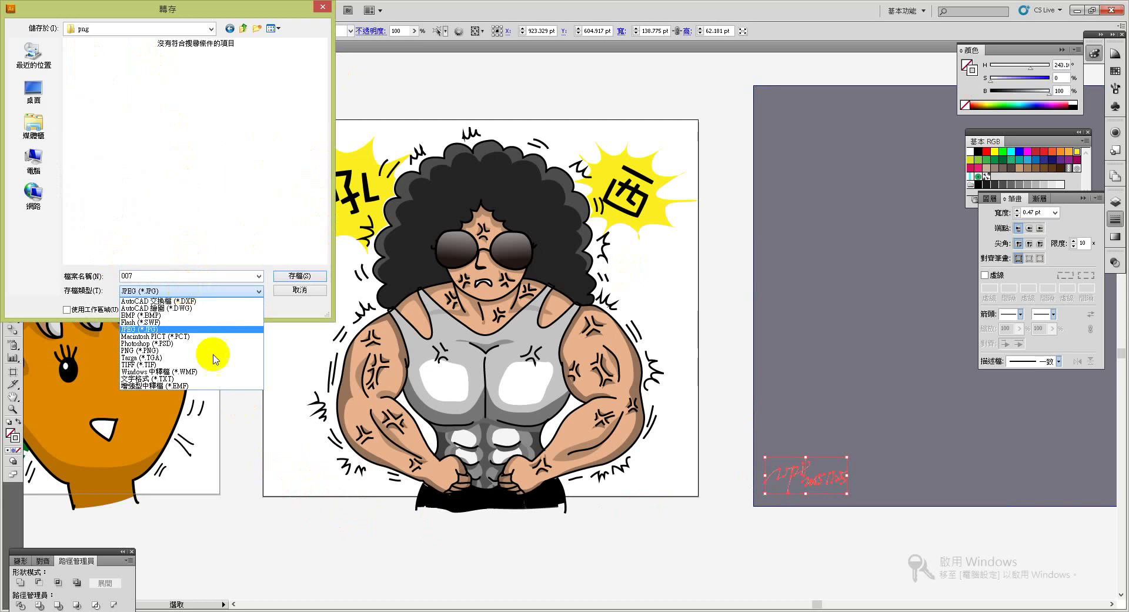
click(341, 548)
click(299, 290)
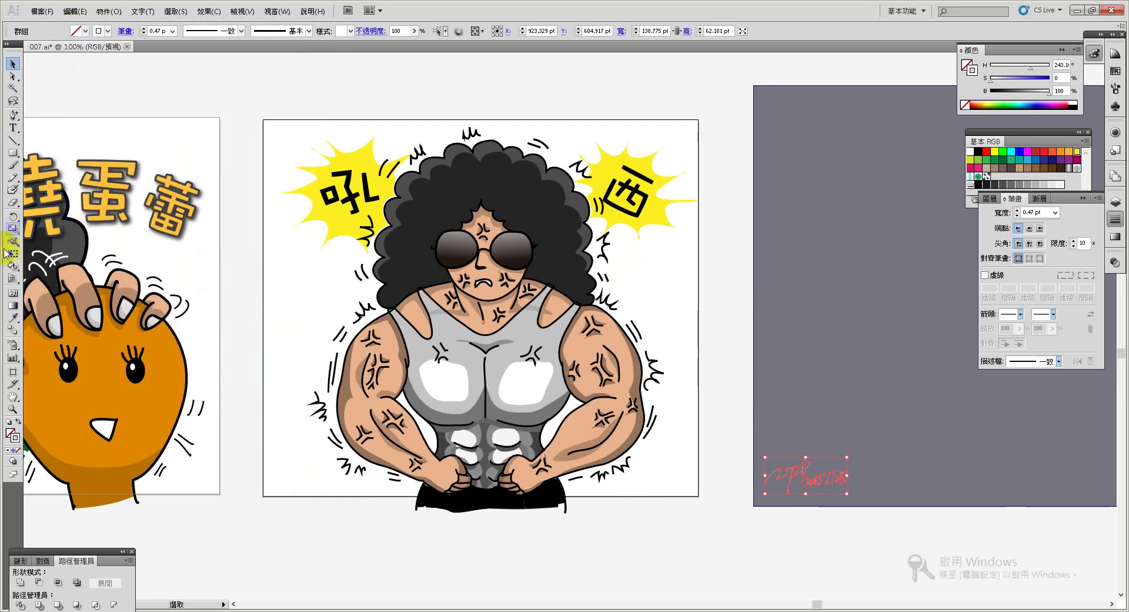
Try to fill the 吼 text and its yellow burst with the Live Paint Bucket
click(12, 266)
click(336, 202)
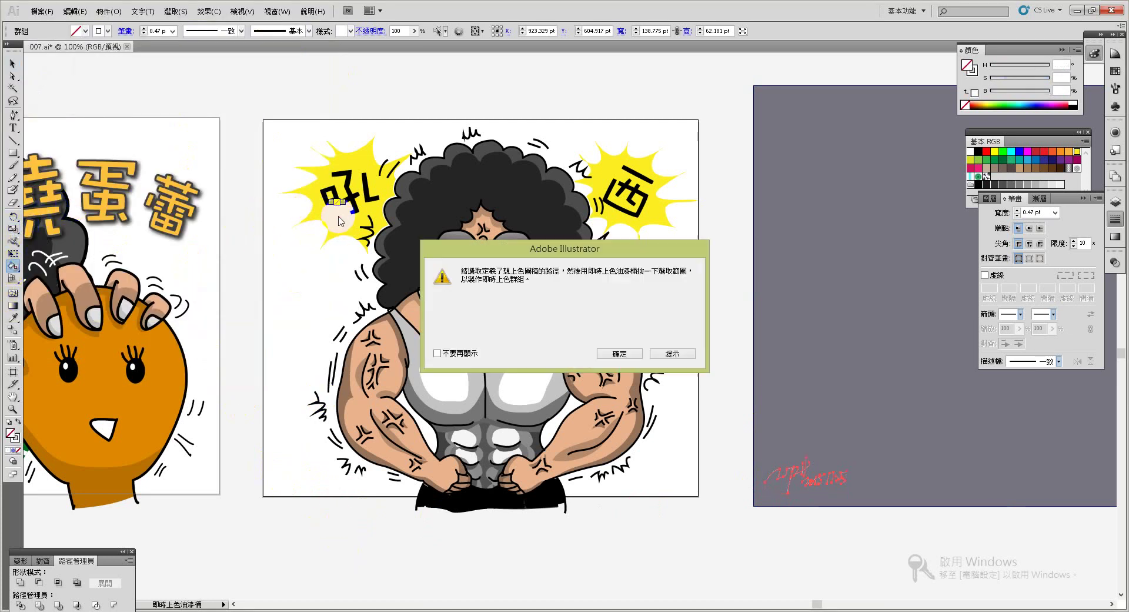
click(603, 353)
click(340, 223)
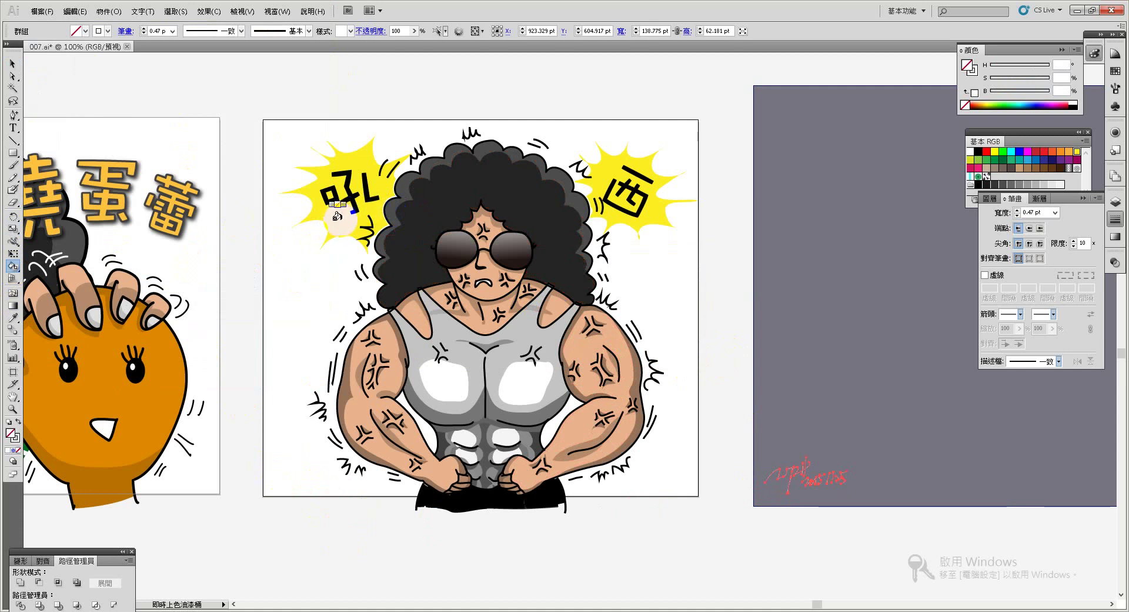
click(634, 352)
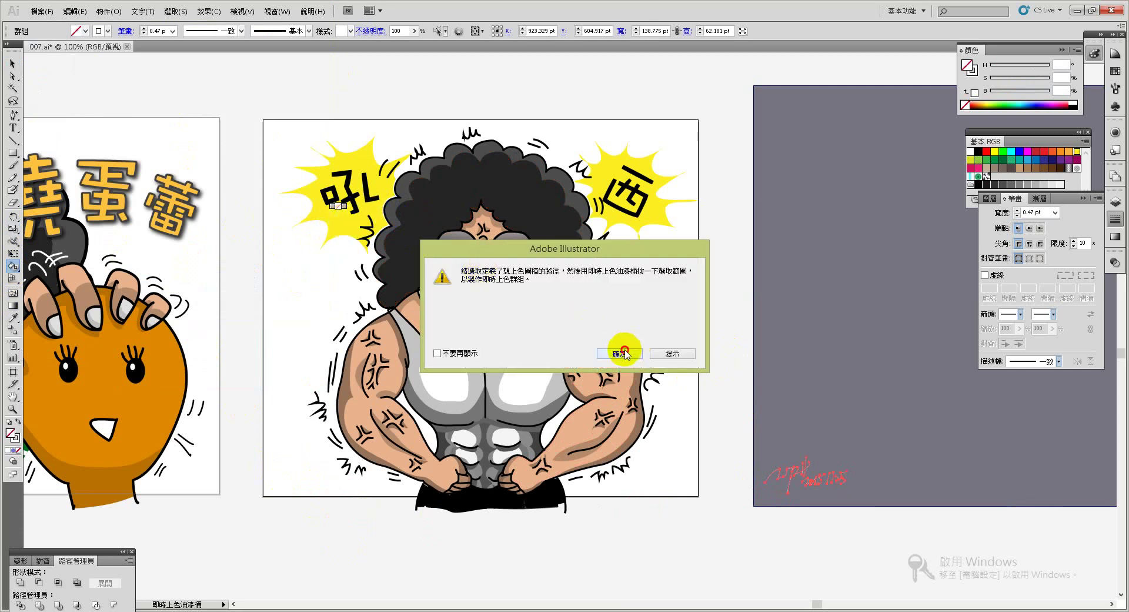
click(360, 145)
click(360, 145)
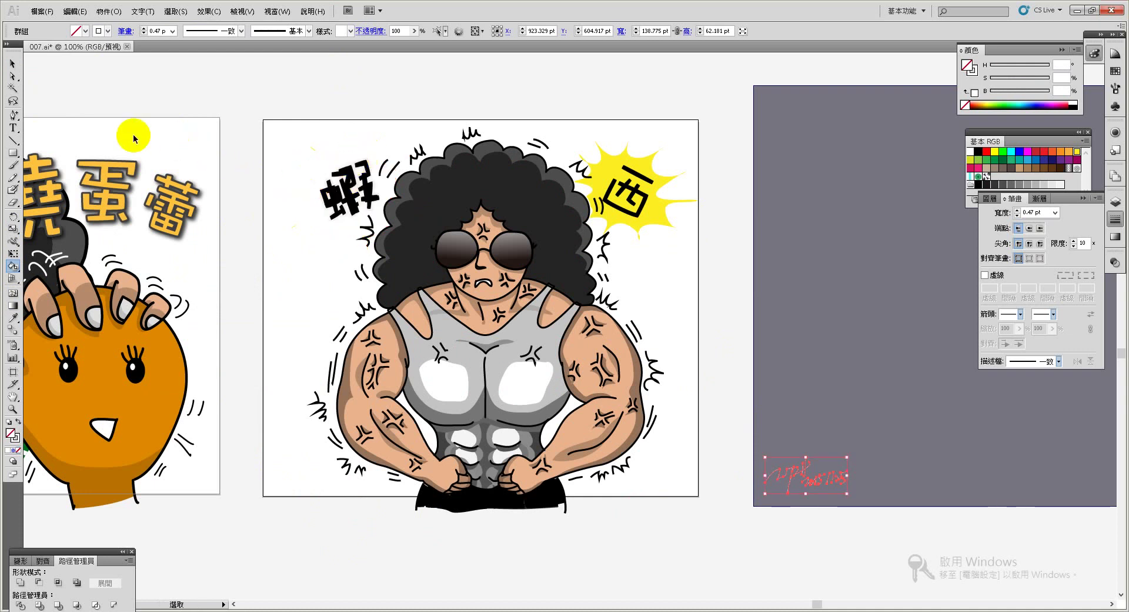
key(ctrl+z)
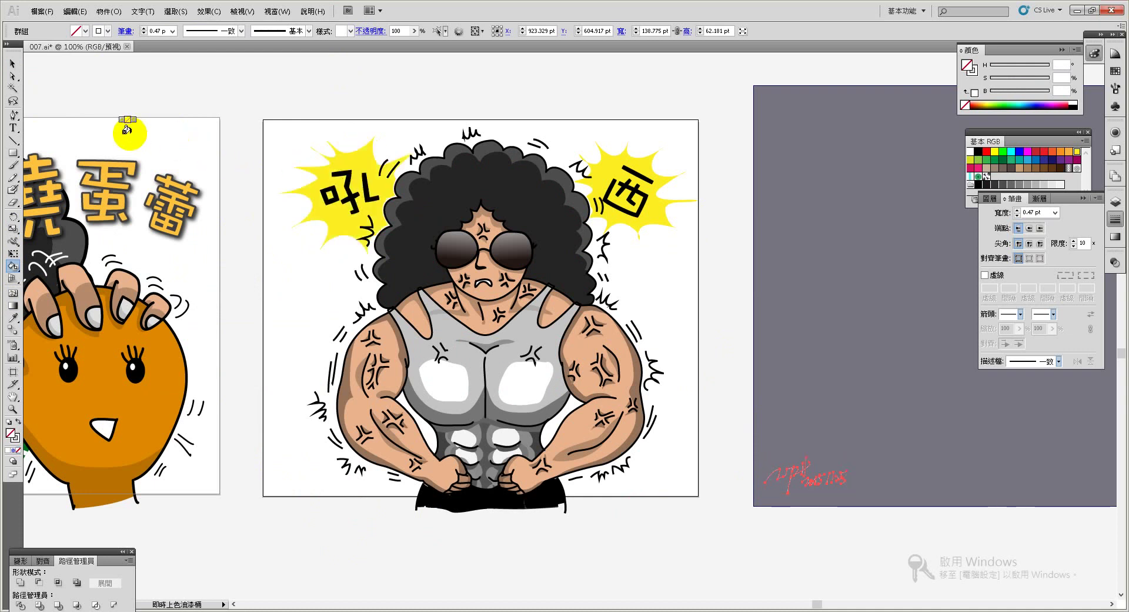
Select the character figure's Live Paint group, and the 吼 character with the Type tool, clearing each selection
click(10, 61)
click(312, 219)
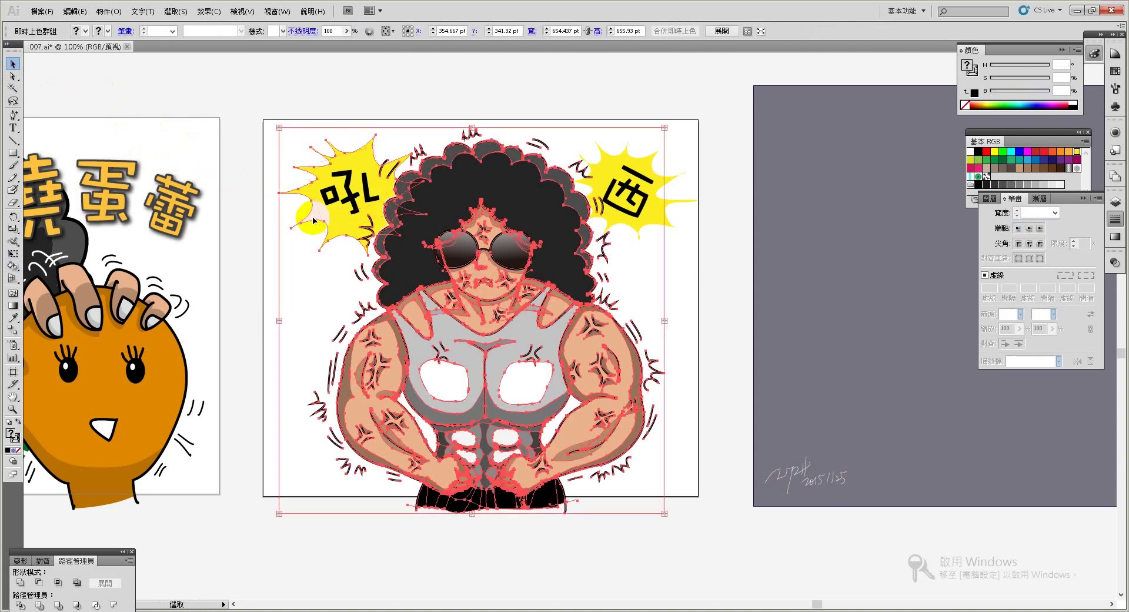
click(334, 88)
key(t)
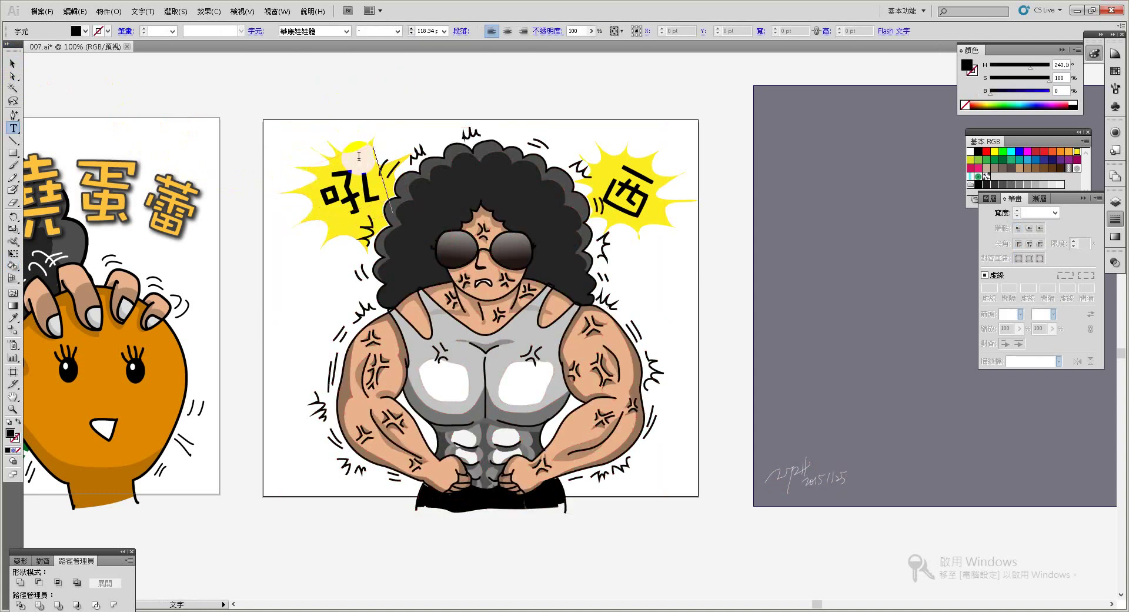
click(344, 149)
drag(339, 156, 374, 143)
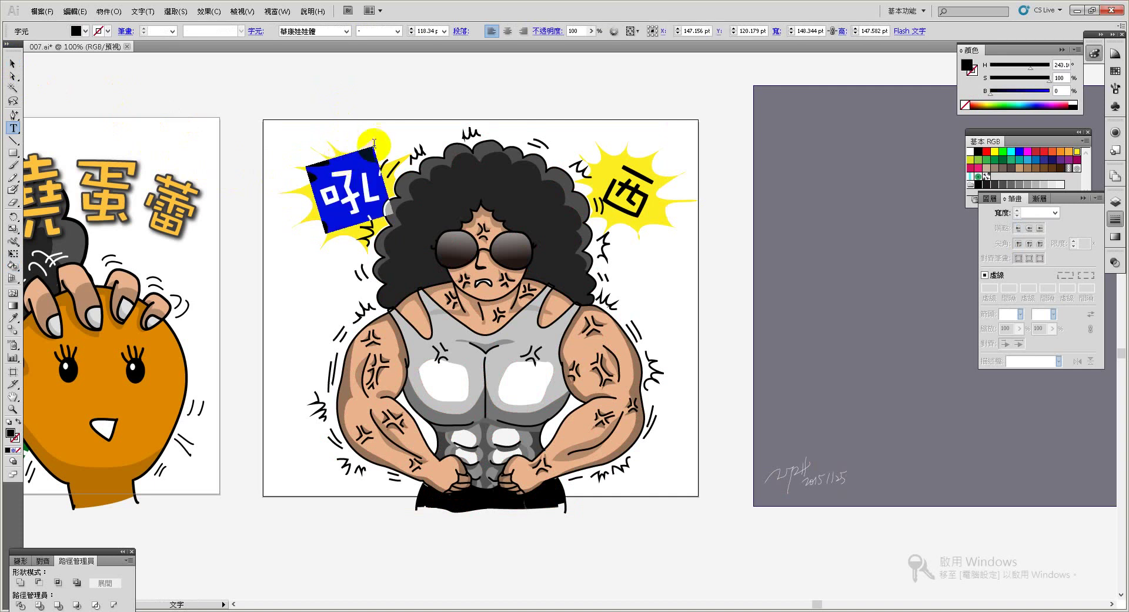
click(335, 93)
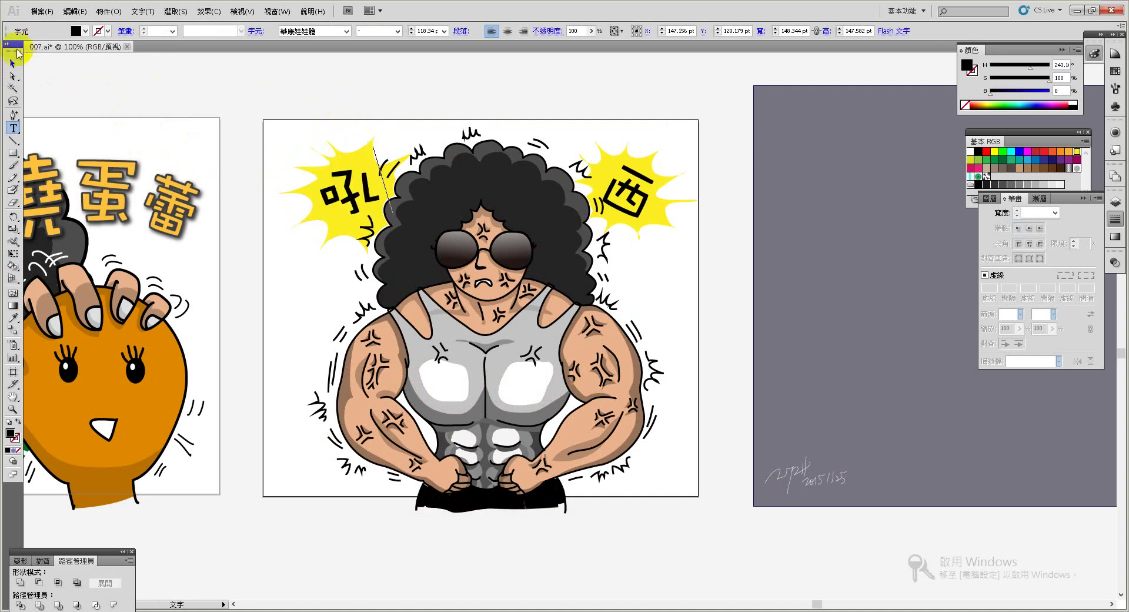
Move the 吼 text and character group aside, delete the hidden 蝦 lettering, and move the character group back onto the artboard
drag(332, 194, 359, 296)
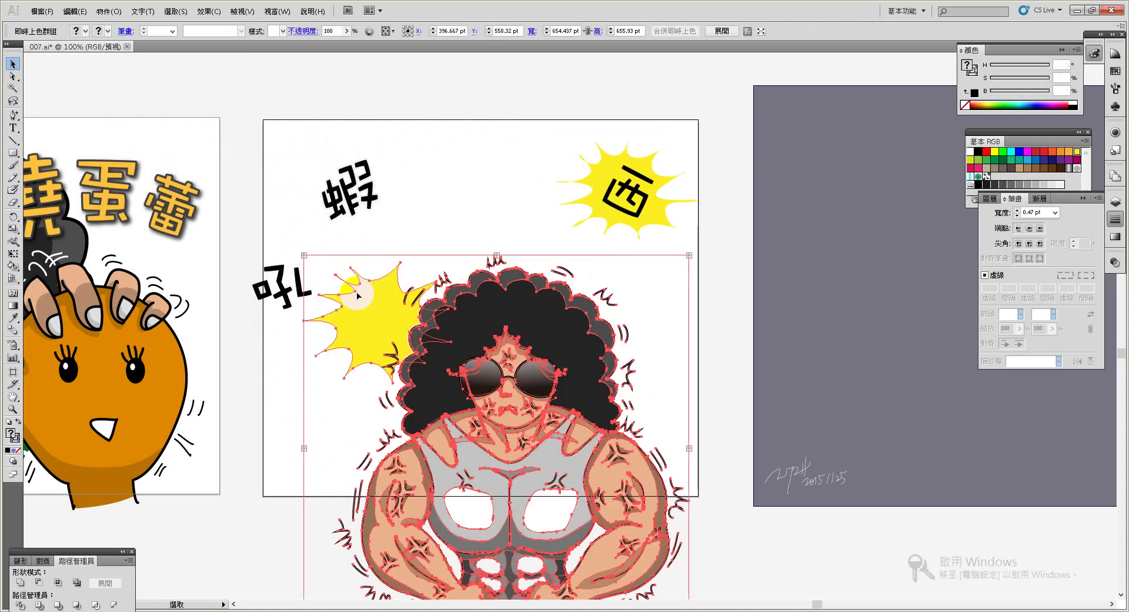
click(358, 203)
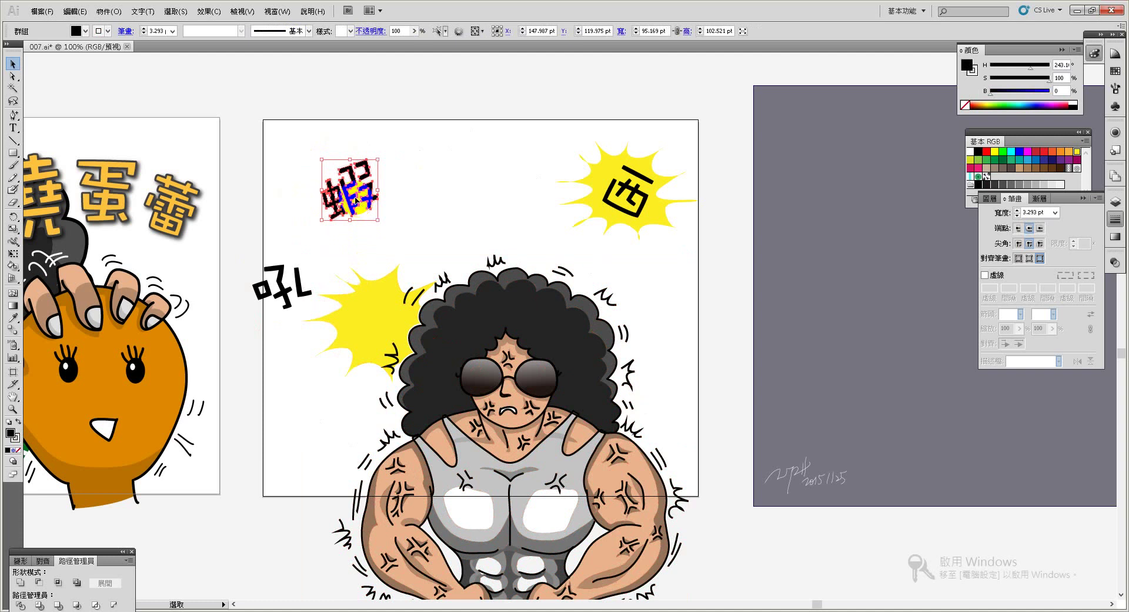
key(Delete)
drag(453, 367, 445, 263)
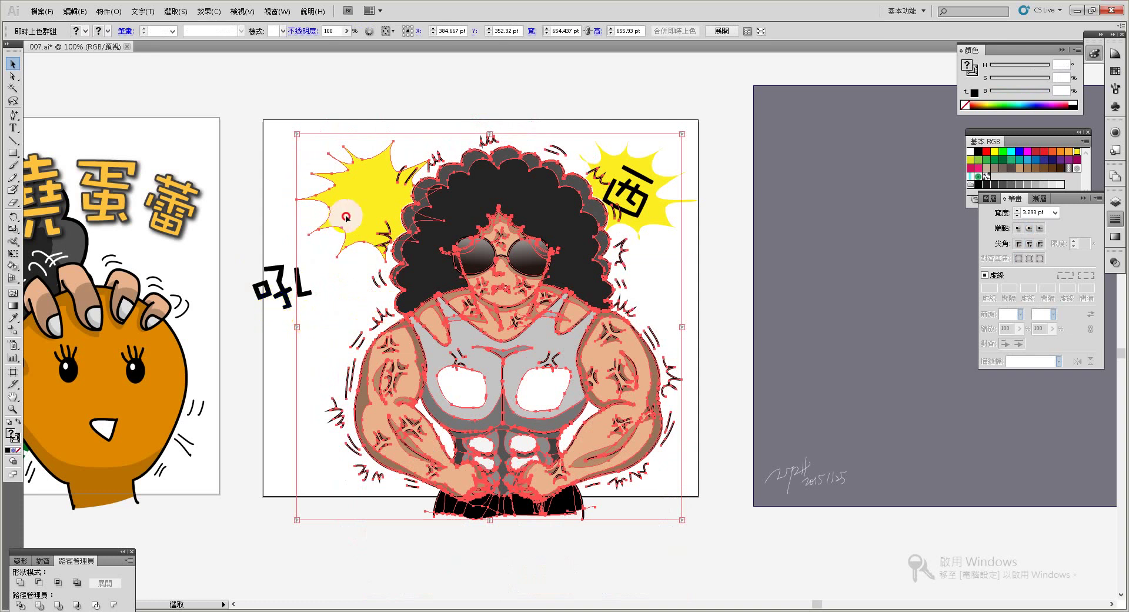
Isolate the left burst within the character's Live Paint group and fill it dark red with H 0, S 100% and B 49.02%
double_click(345, 218)
click(972, 72)
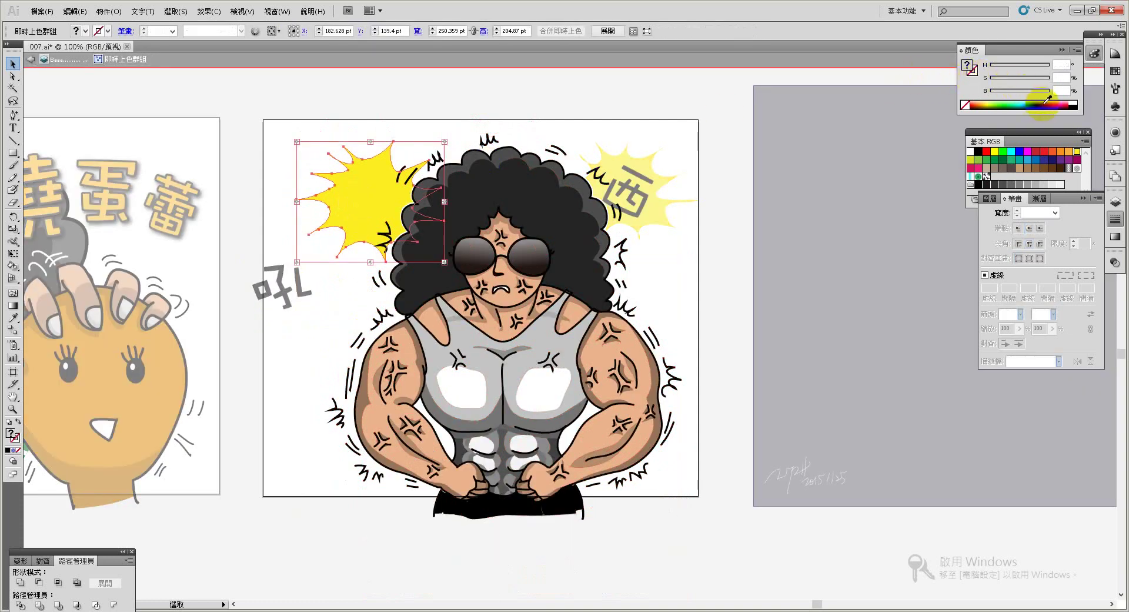
click(1065, 107)
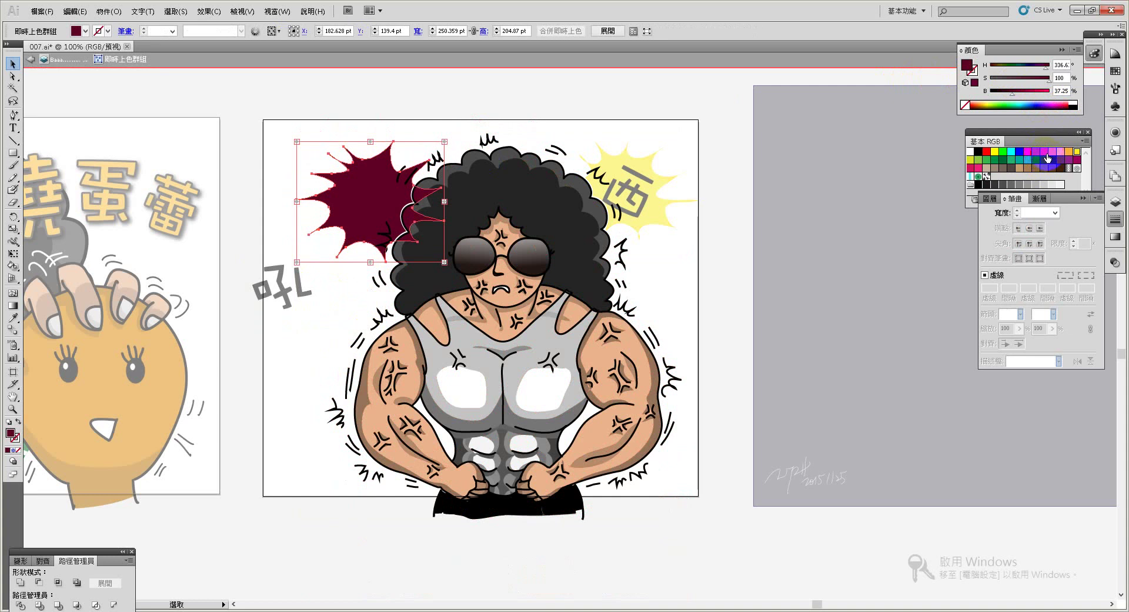
click(988, 152)
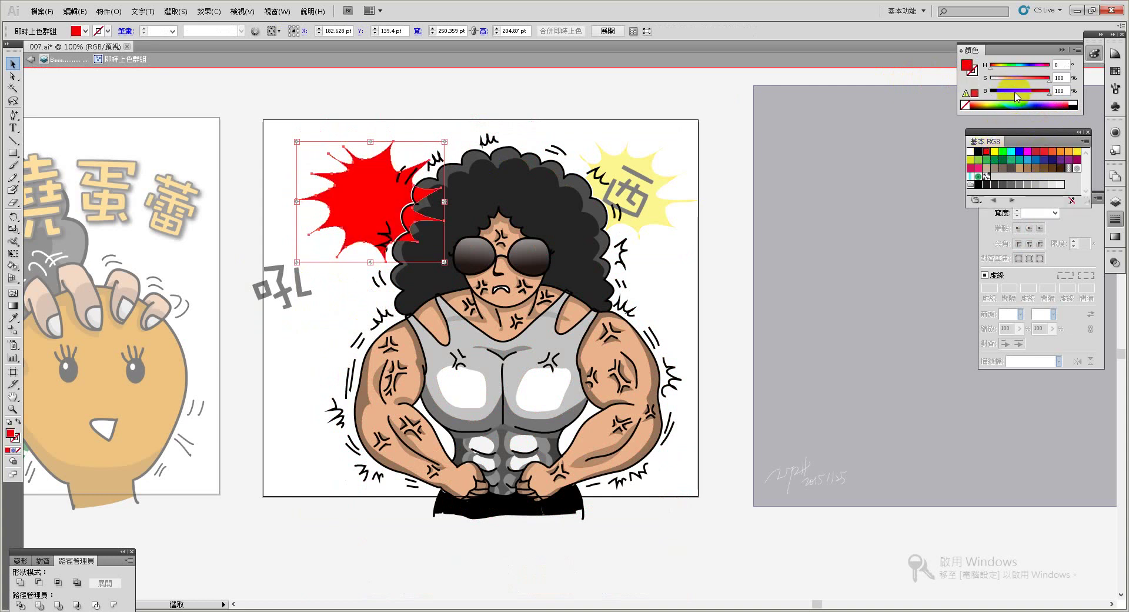
drag(1028, 98, 1021, 99)
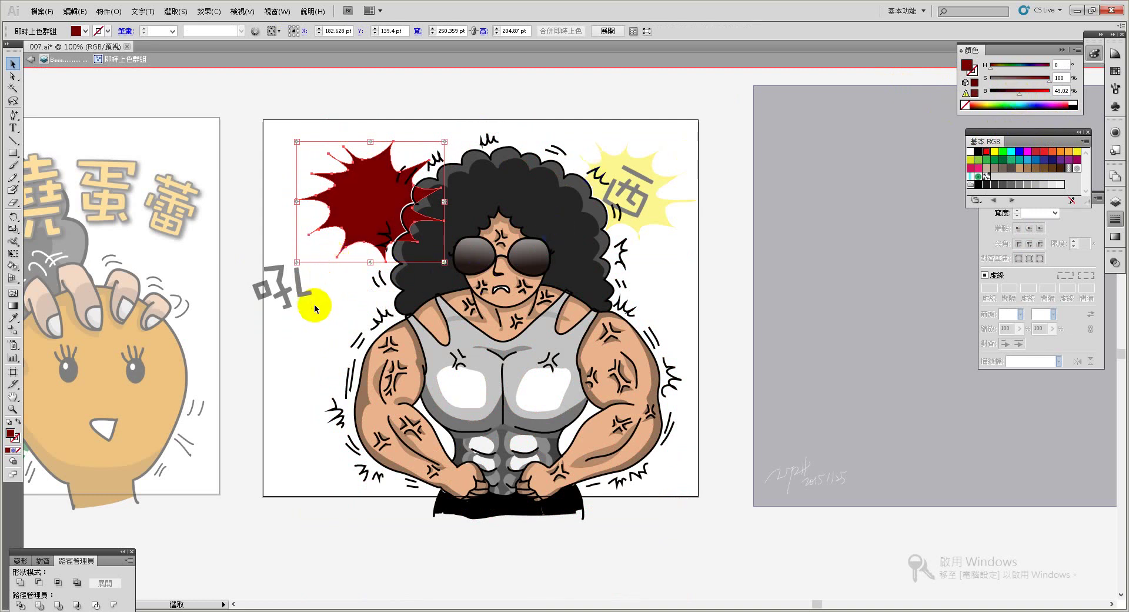
double_click(676, 268)
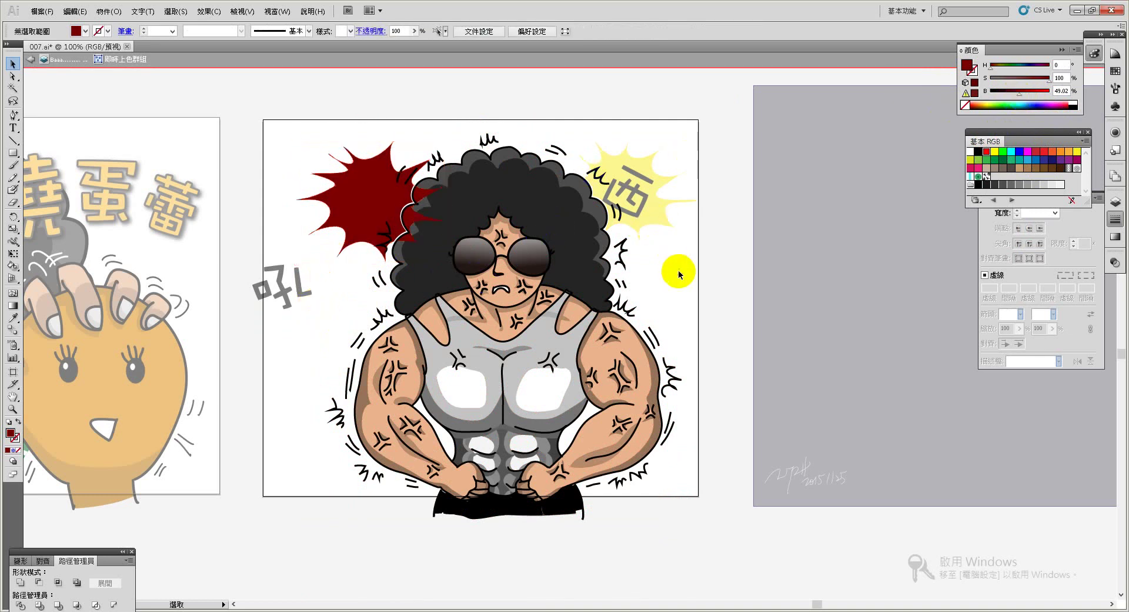
Recolor the burst behind 西 with the Eyedropper, sampling the dark red of the left burst
click(665, 234)
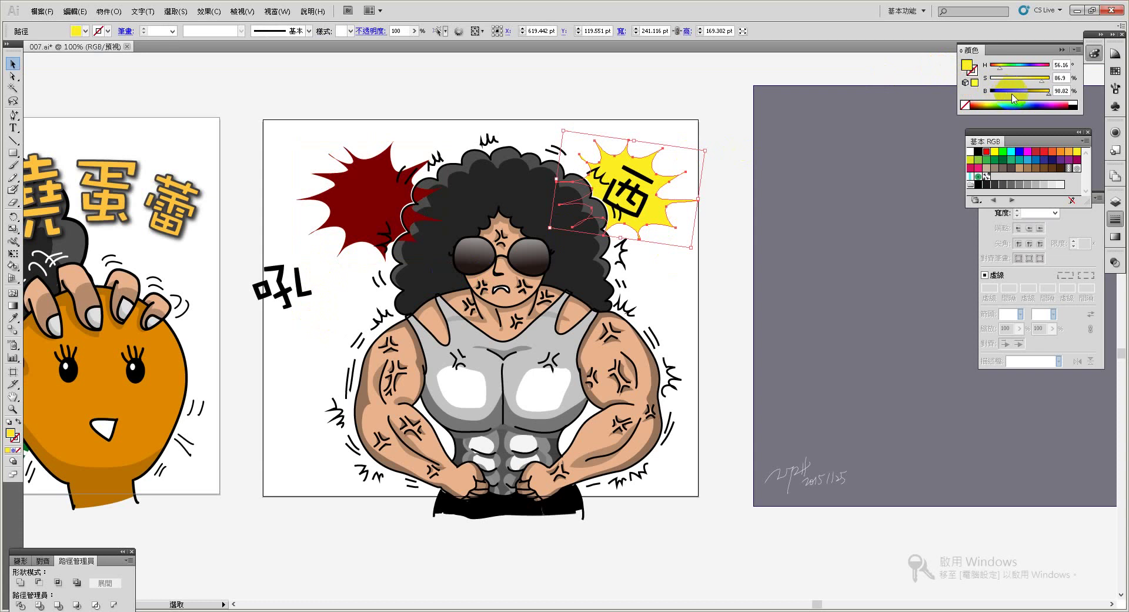
click(12, 317)
click(368, 201)
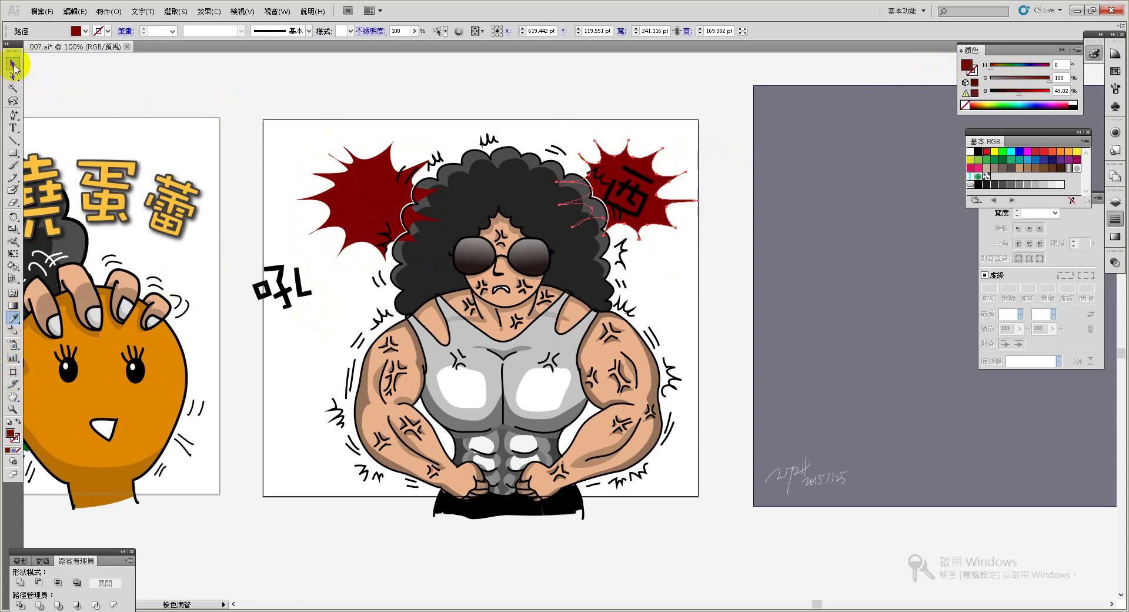
click(13, 66)
click(257, 101)
Move the 吼 text onto the left burst and fill both the 吼 and 西 characters with white
drag(278, 282, 367, 201)
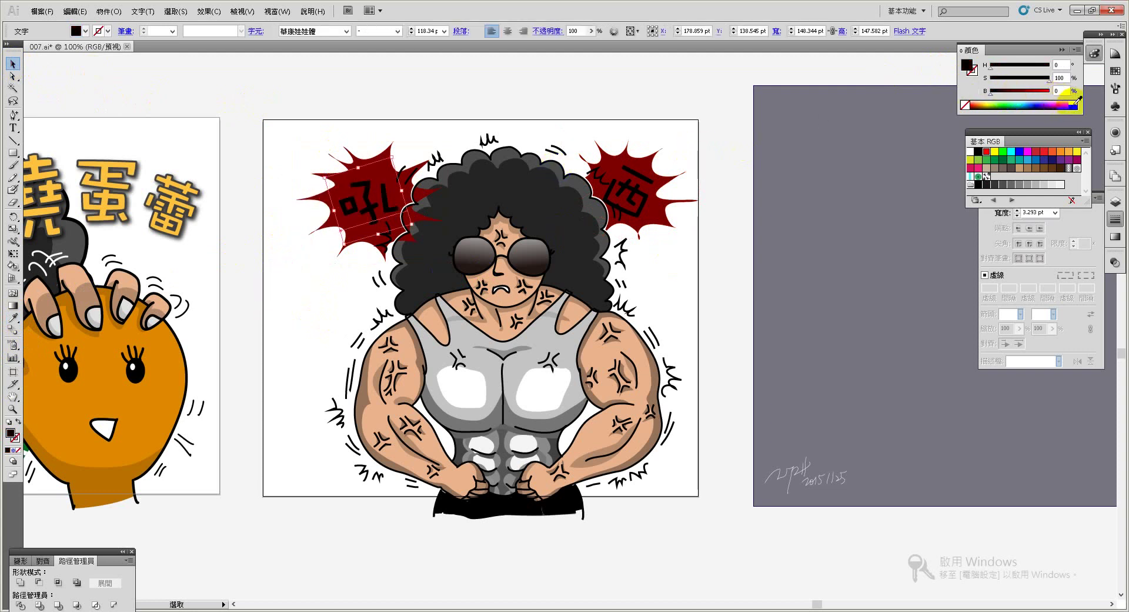
click(630, 189)
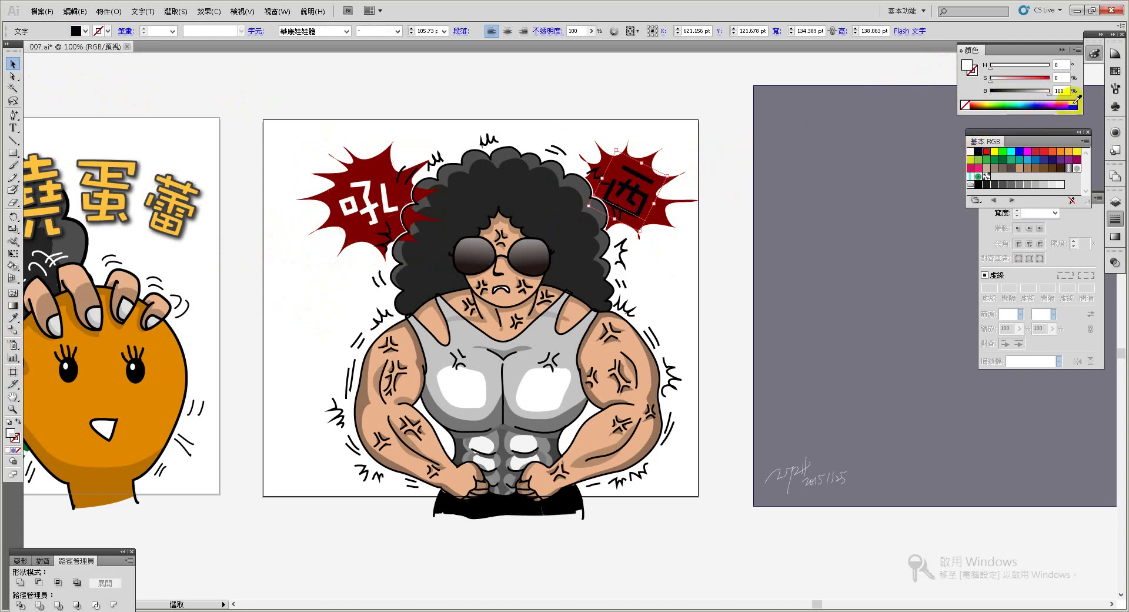
click(1076, 102)
click(74, 86)
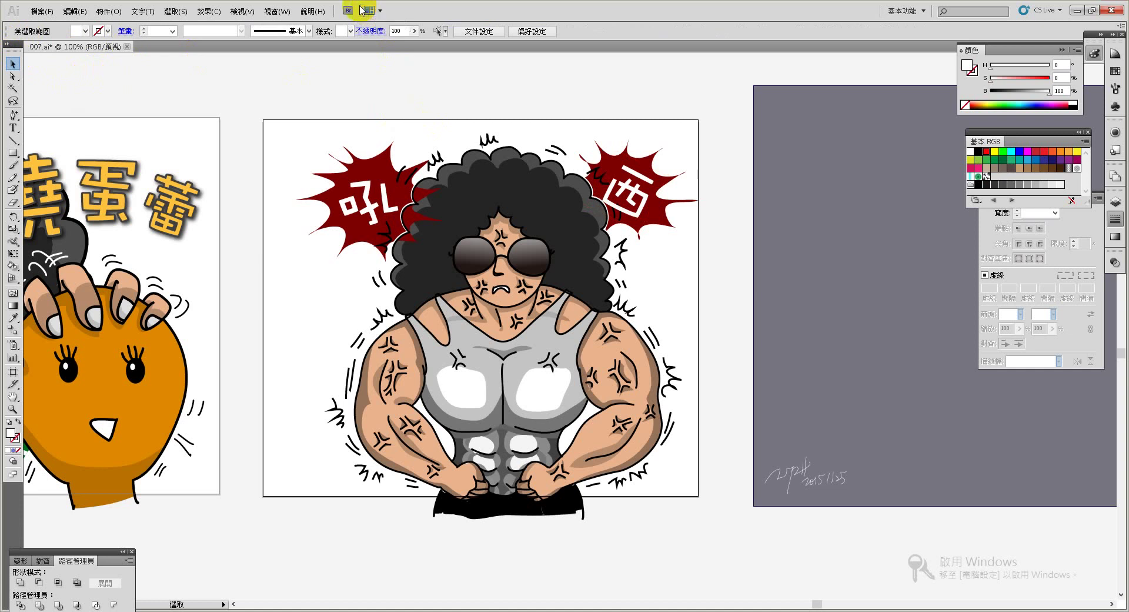
Select the 吼 text and move it off the left burst towards the artboard's left edge
click(367, 203)
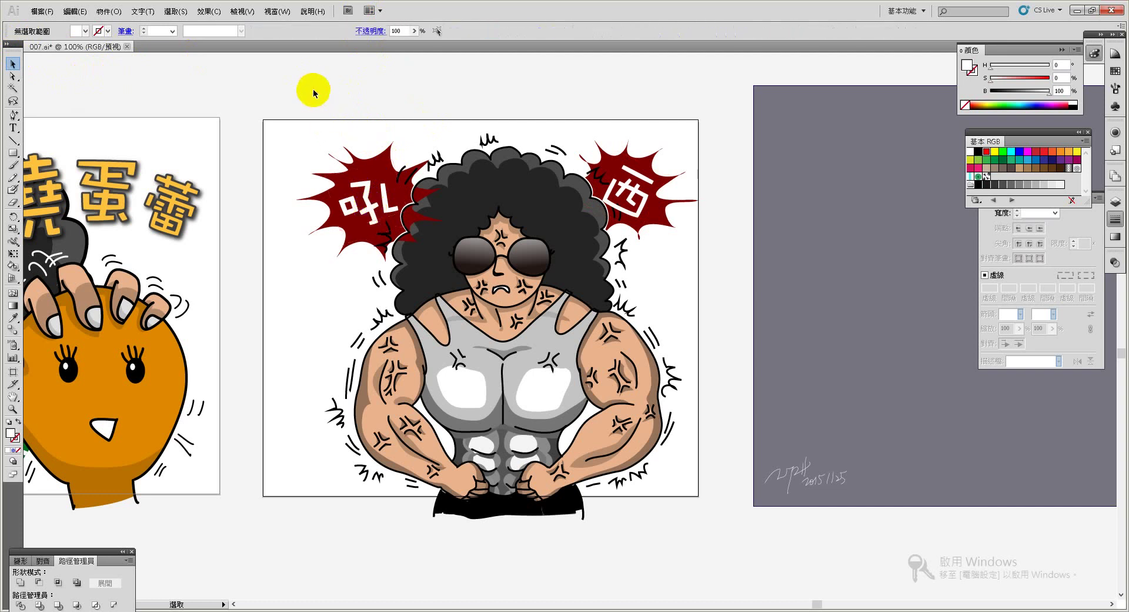
click(383, 188)
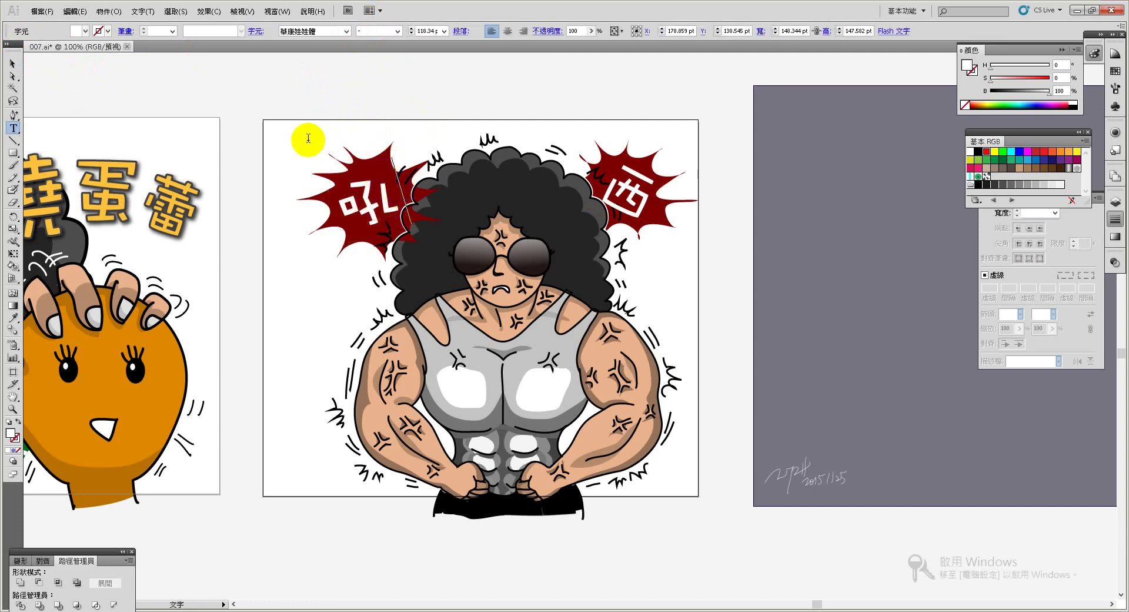
click(10, 66)
click(379, 199)
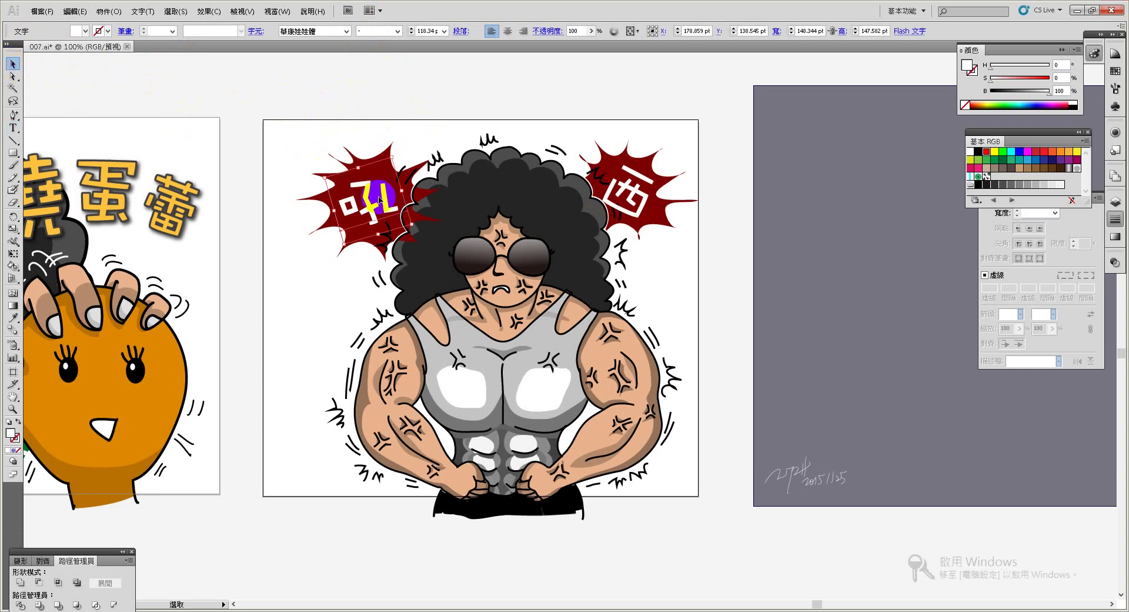
drag(368, 203, 306, 294)
key(Delete)
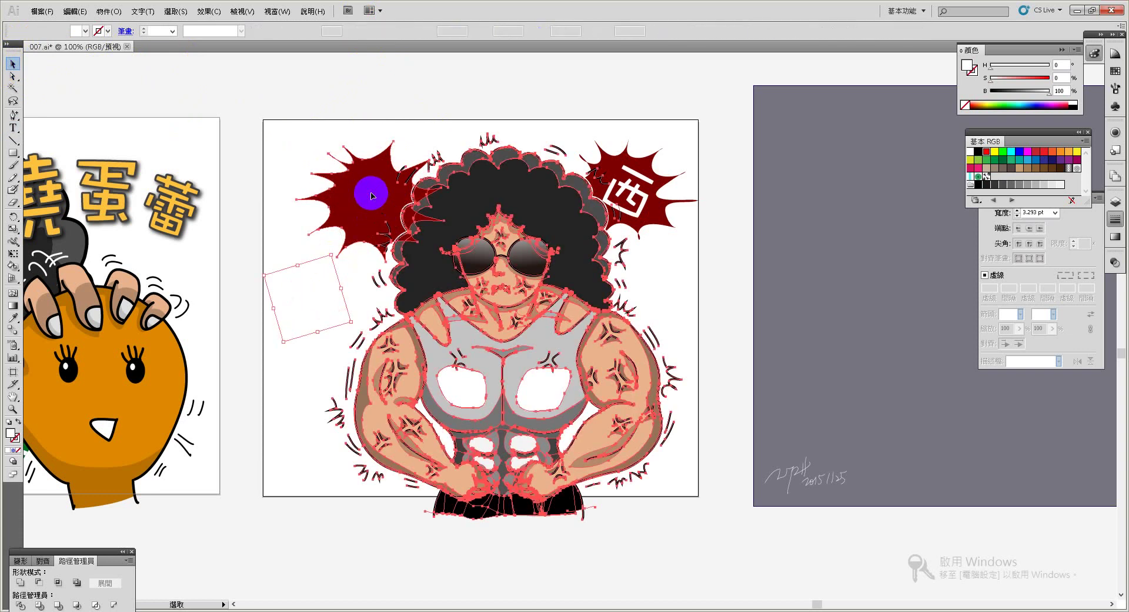
Isolate the left burst in the character's Live Paint group and delete it
double_click(369, 195)
right_click(370, 196)
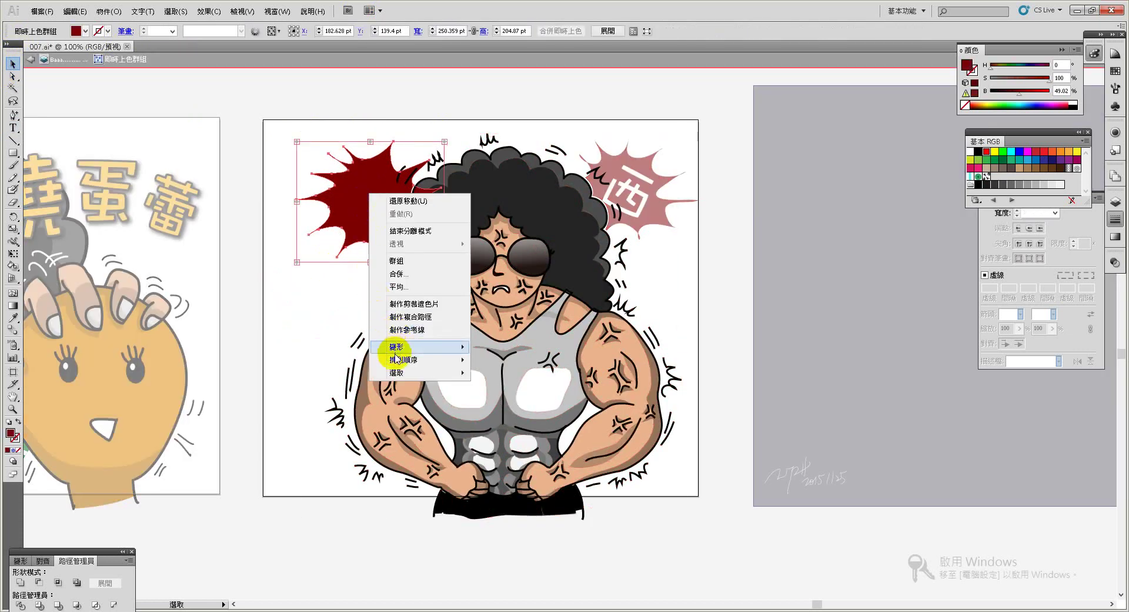
mouse_move(399, 359)
click(291, 398)
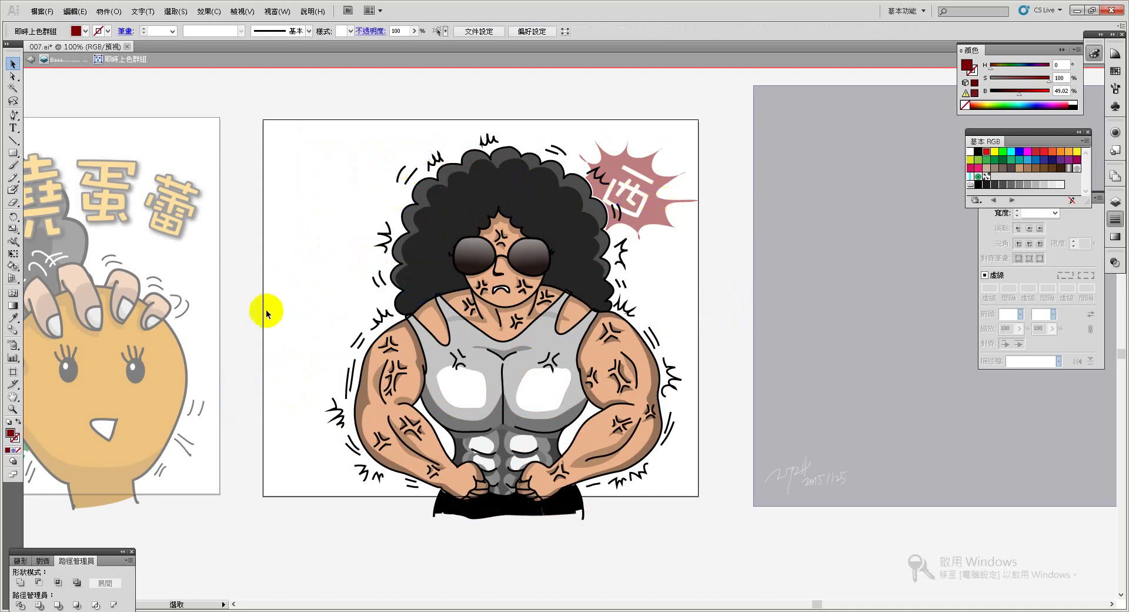
Leave isolation mode and delete the 吼 text together with the right burst and its 西 text
double_click(278, 277)
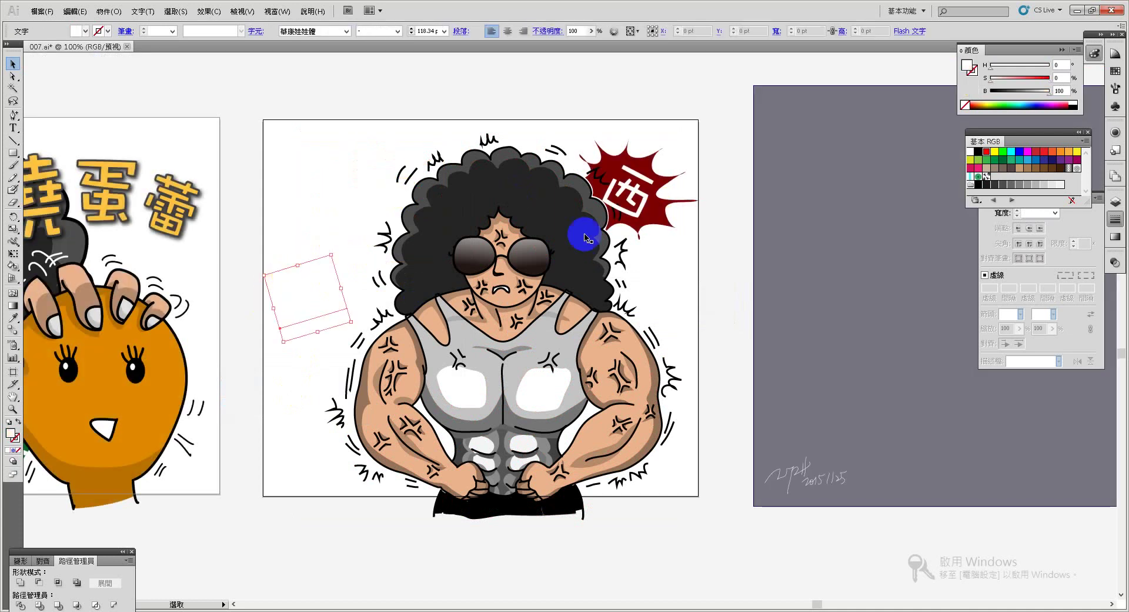
click(657, 211)
key(Delete)
key(Delete)
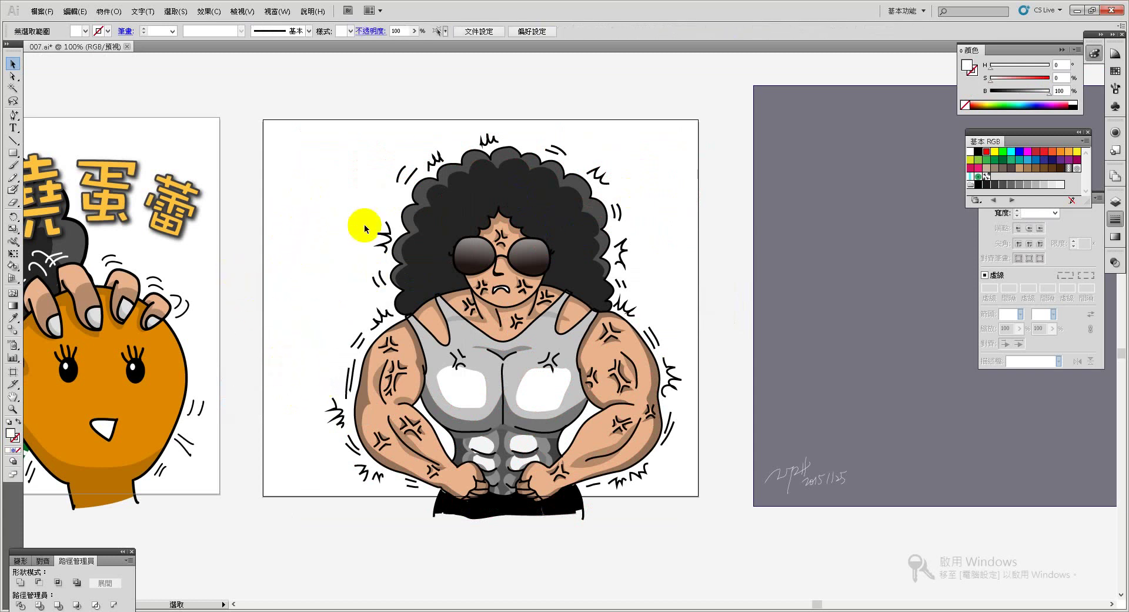
Move the character group slightly left and up to center it on the artboard
click(477, 334)
drag(482, 337, 461, 329)
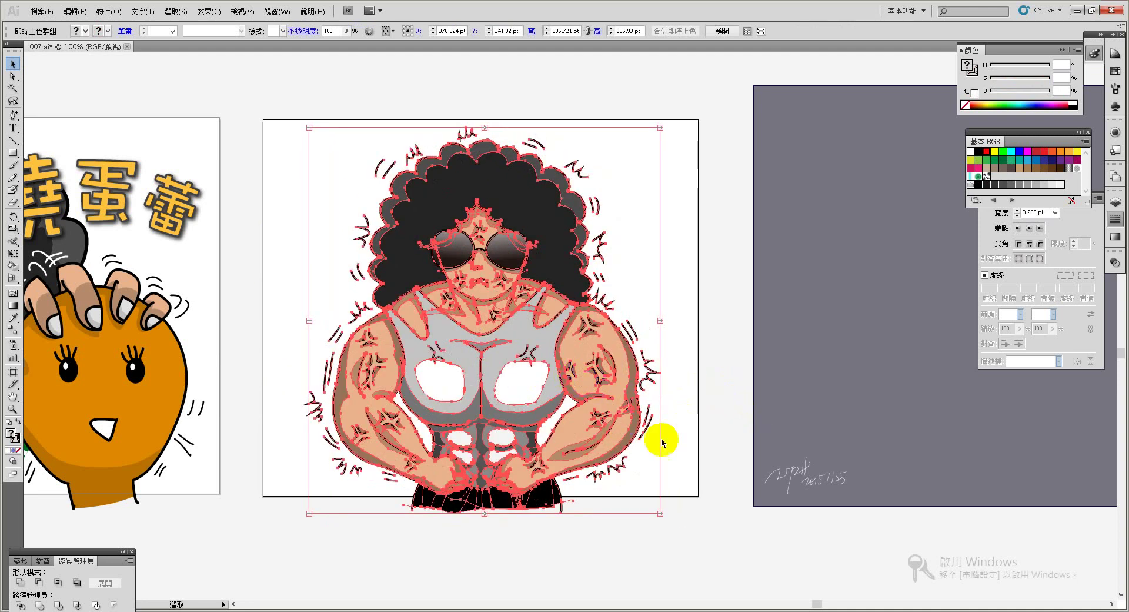
click(665, 551)
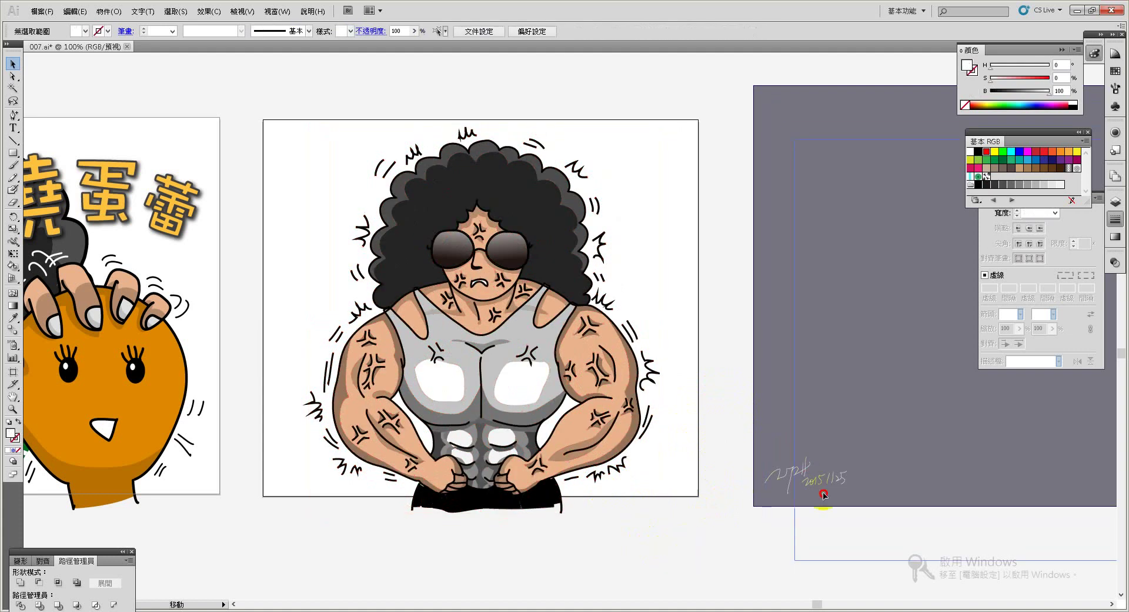
Move the gray background rectangle behind the character and place the signature in the artboard's upper-left corner
drag(824, 496, 828, 514)
mouse_move(813, 463)
mouse_down()
mouse_move(800, 476)
mouse_move(373, 478)
mouse_move(272, 460)
mouse_move(277, 483)
mouse_up()
click(271, 525)
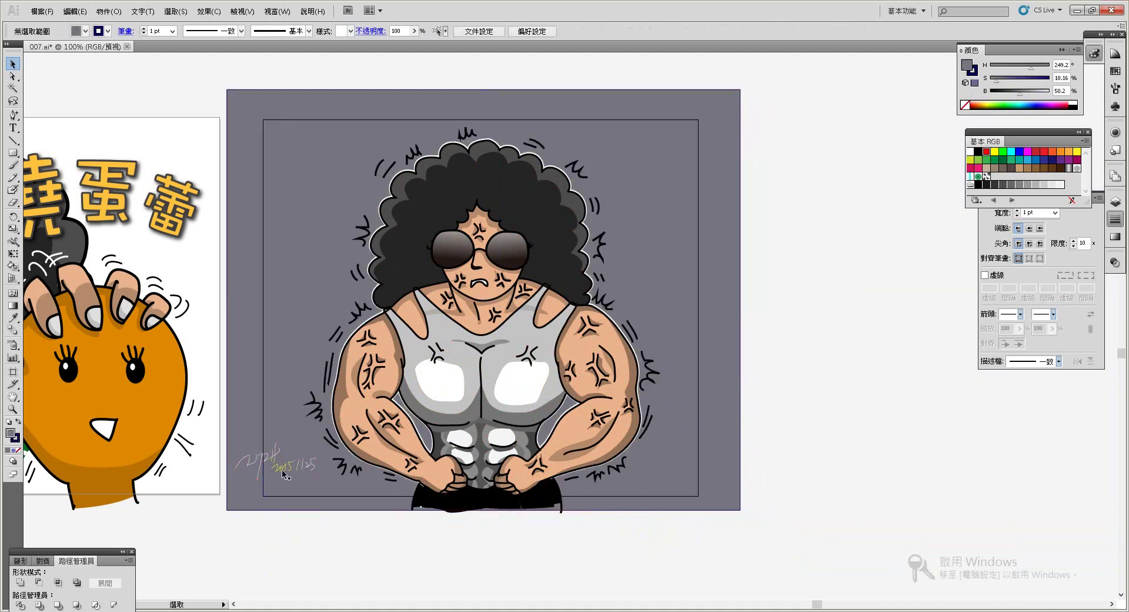
drag(330, 159, 330, 160)
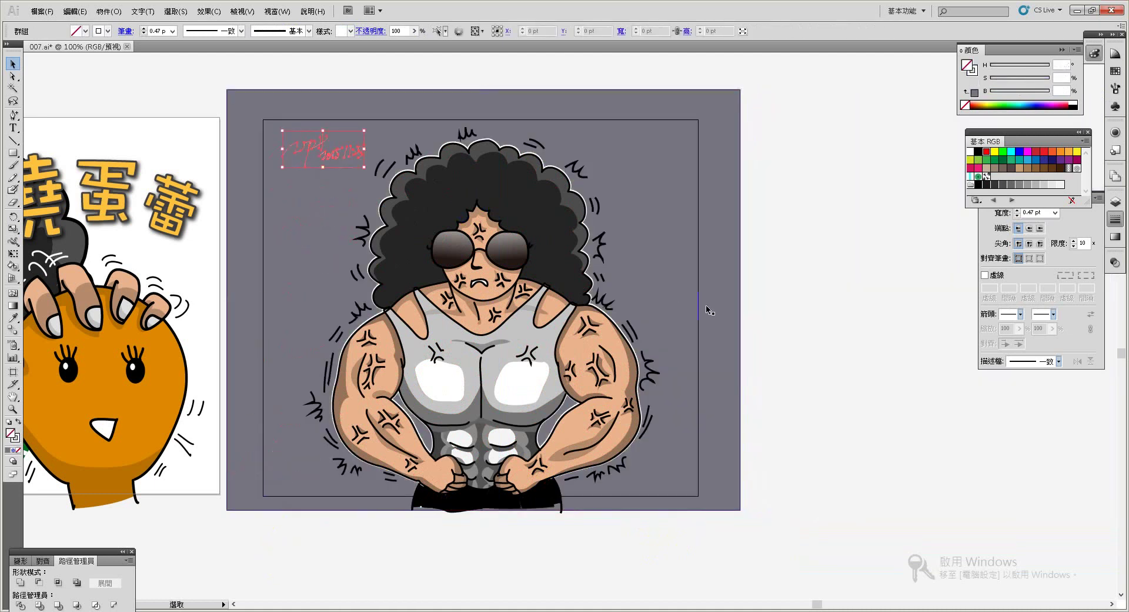
click(820, 326)
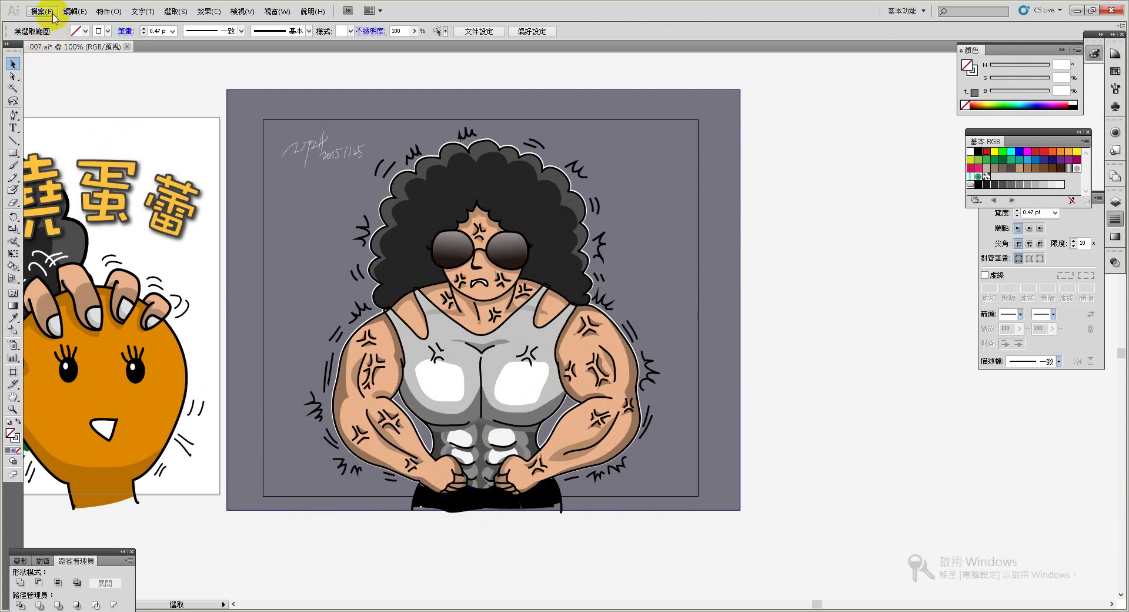
Export the artwork as a JPEG into the jpg folder, replacing the existing file 001 (18)
click(41, 11)
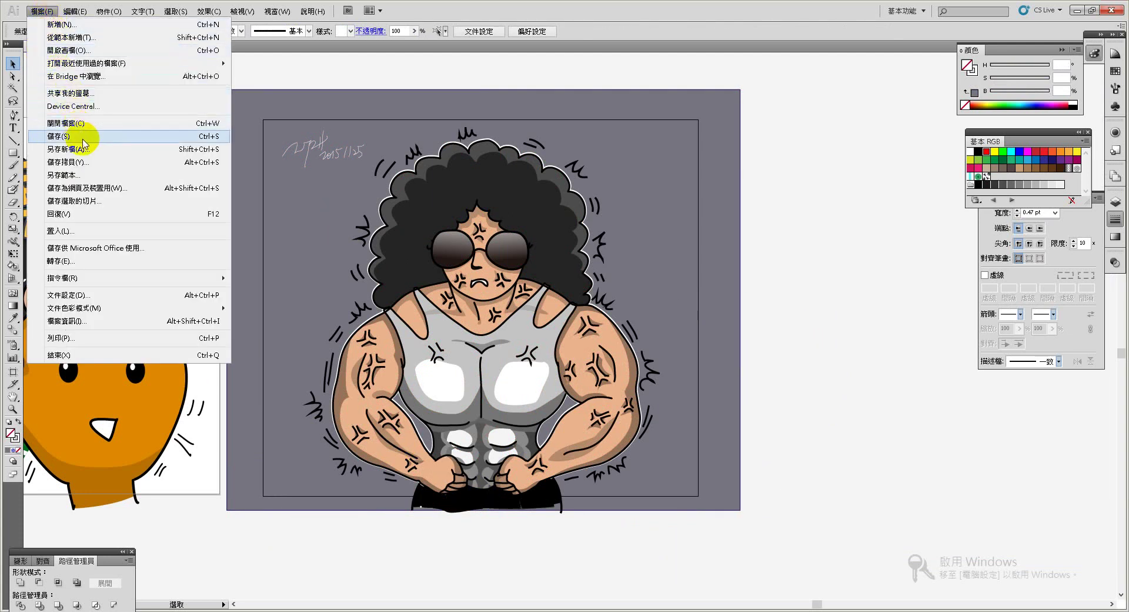
click(88, 261)
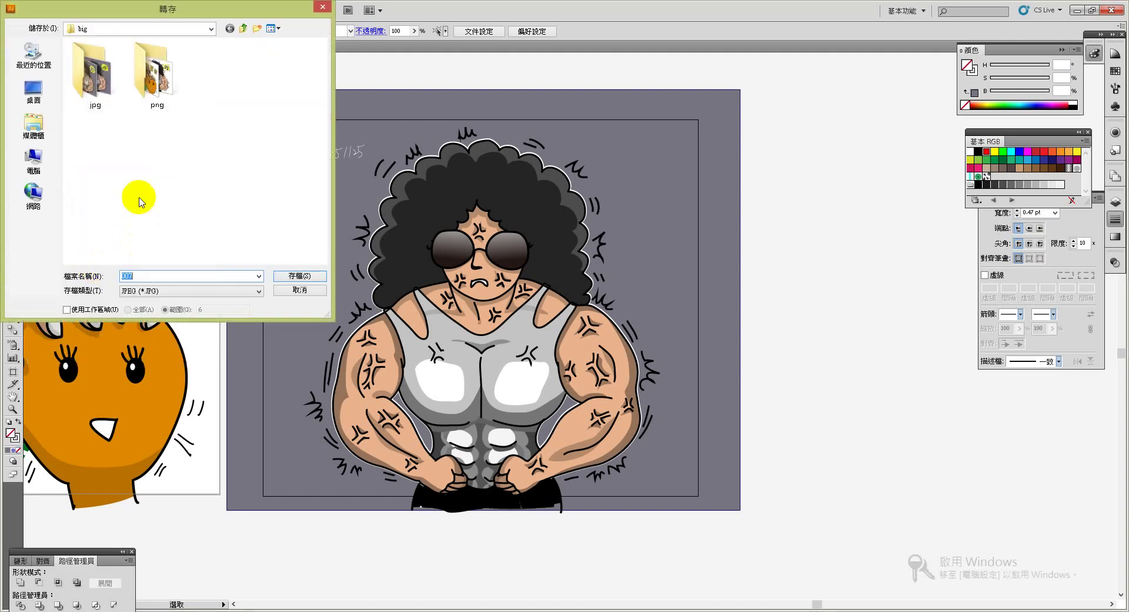
double_click(95, 74)
drag(321, 139, 317, 250)
click(235, 228)
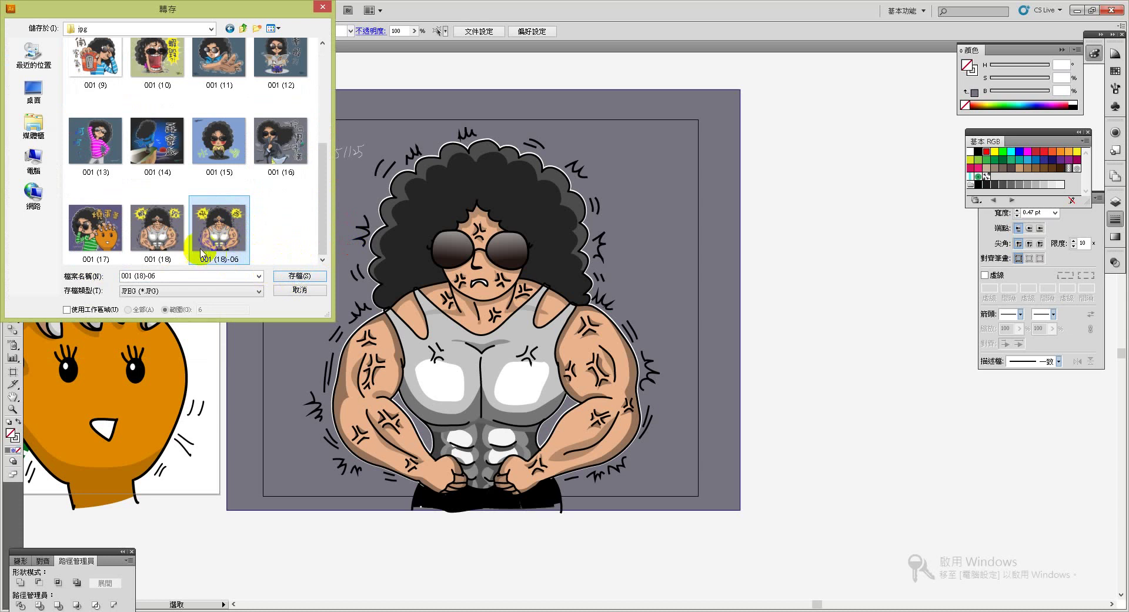
click(165, 226)
click(295, 274)
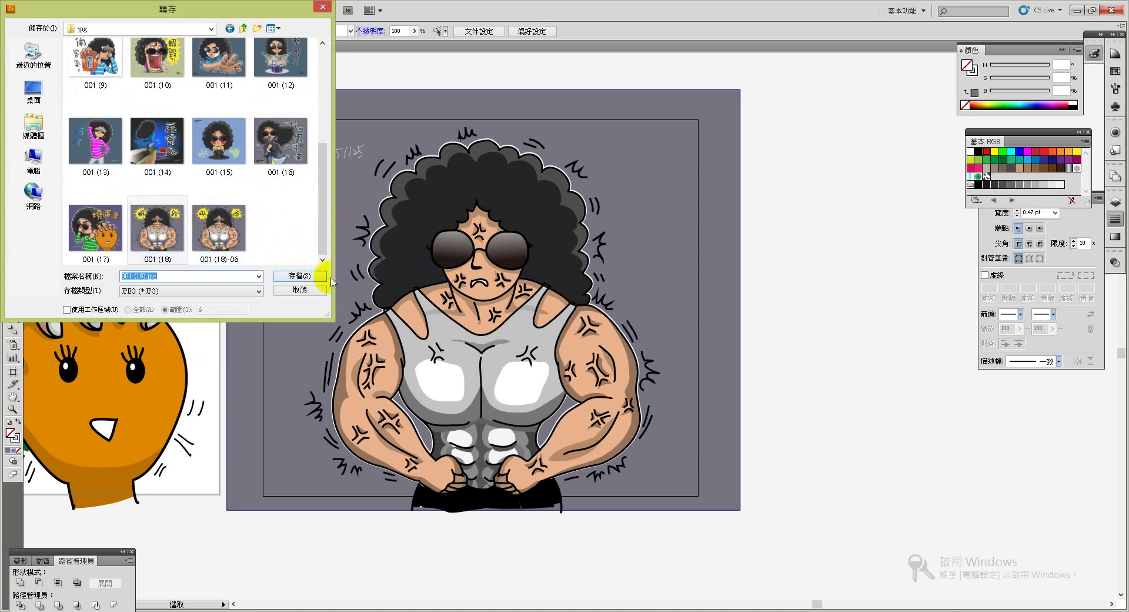
click(326, 278)
click(602, 347)
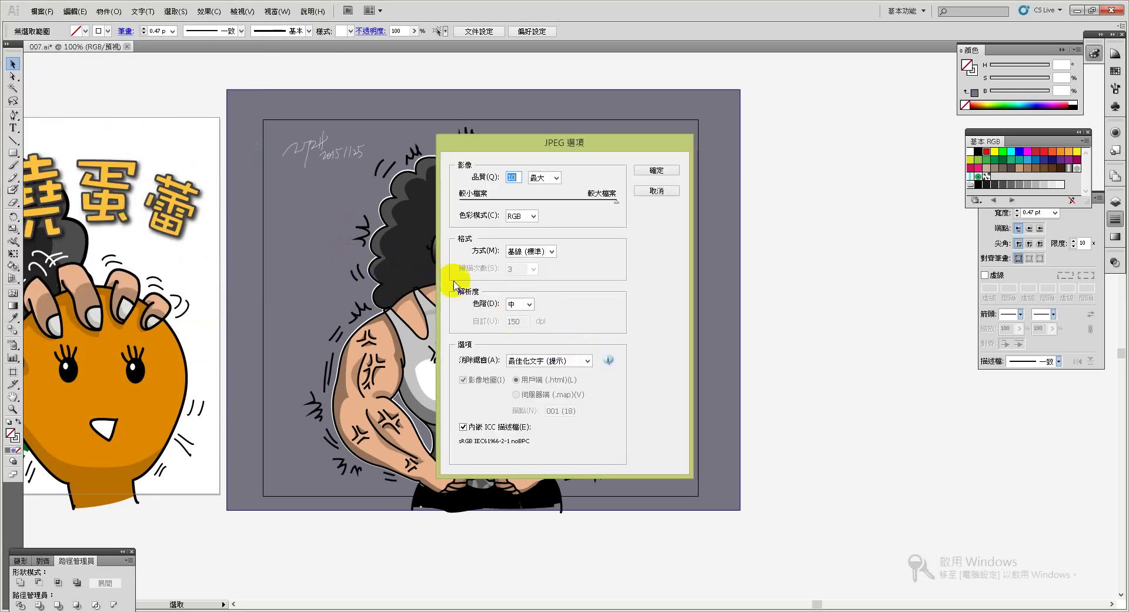
click(657, 174)
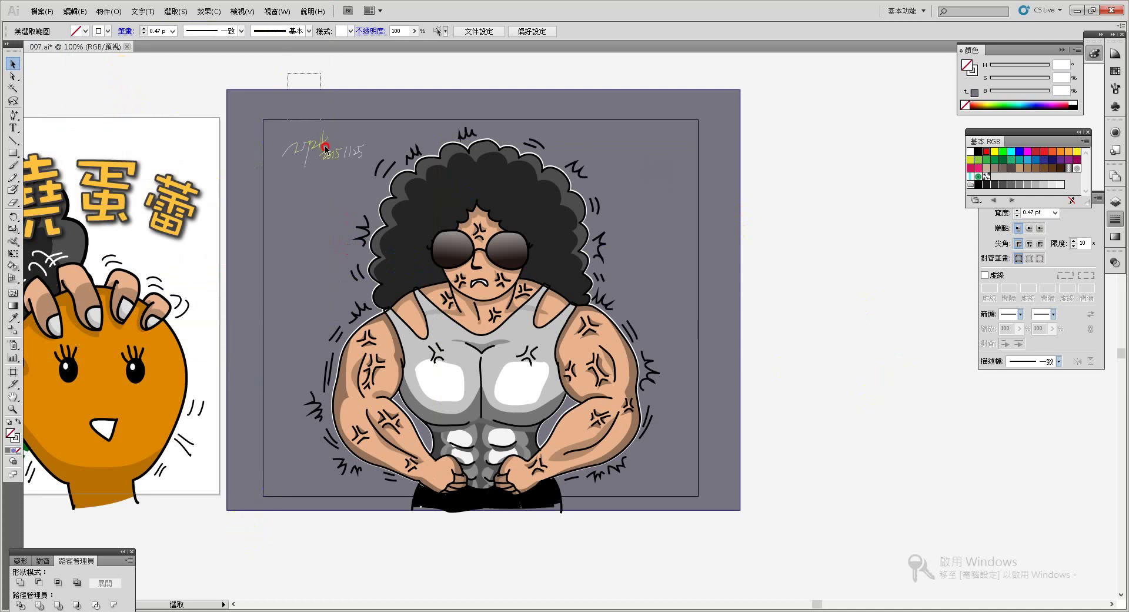
Move the gray background and signature off the artboard, and export the artwork as a transparent 150 ppi PNG named 007 into the png folder
mouse_move(325, 148)
mouse_down()
mouse_move(424, 164)
mouse_move(839, 170)
mouse_up()
click(36, 9)
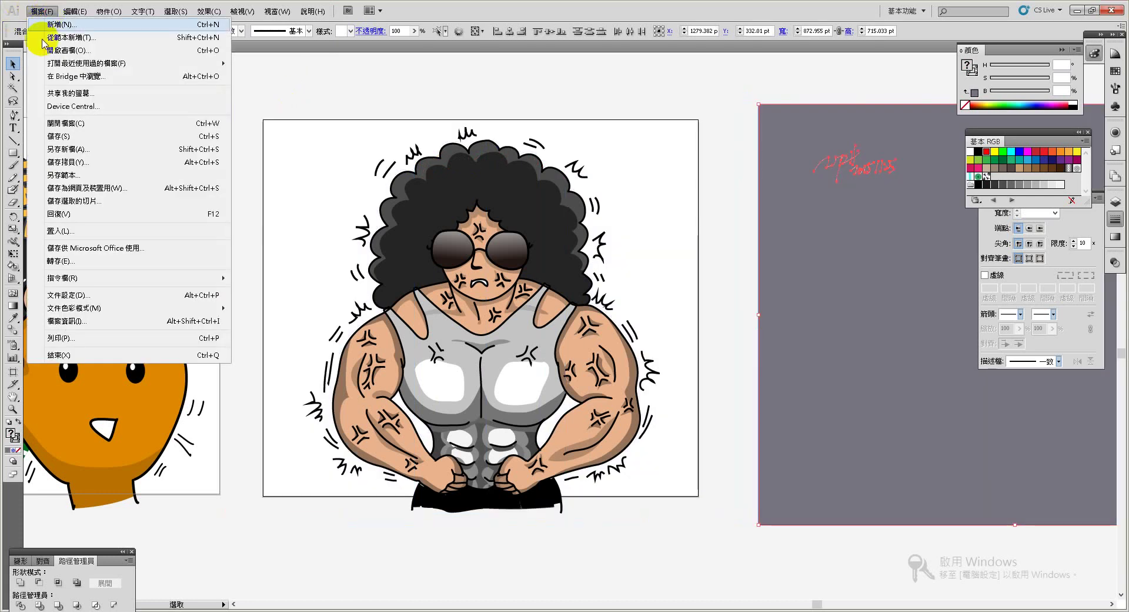
click(88, 258)
double_click(154, 71)
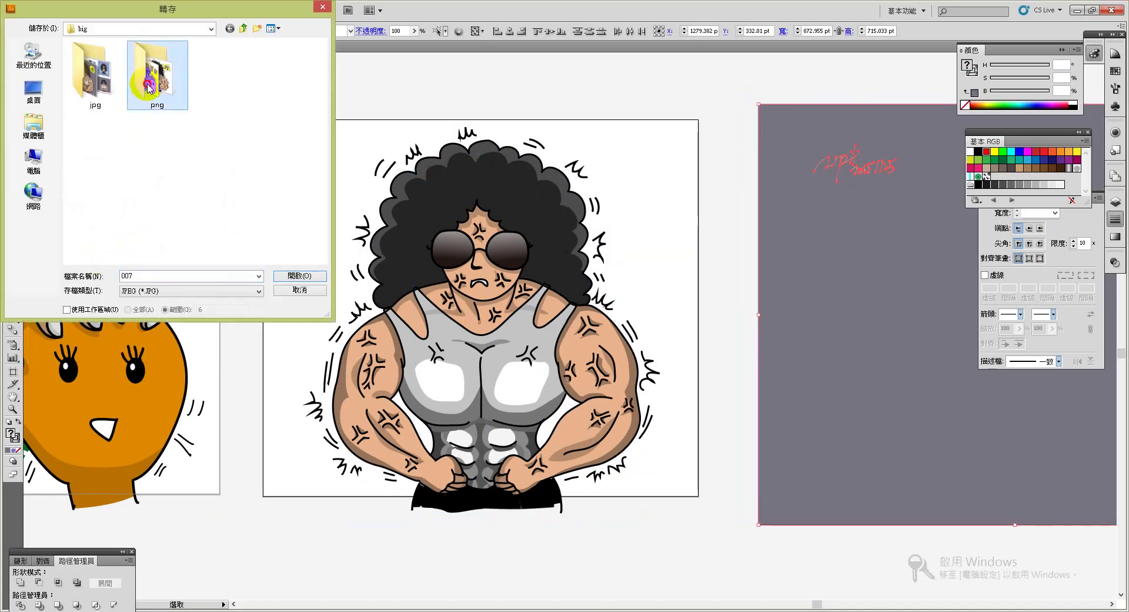
click(173, 290)
click(179, 350)
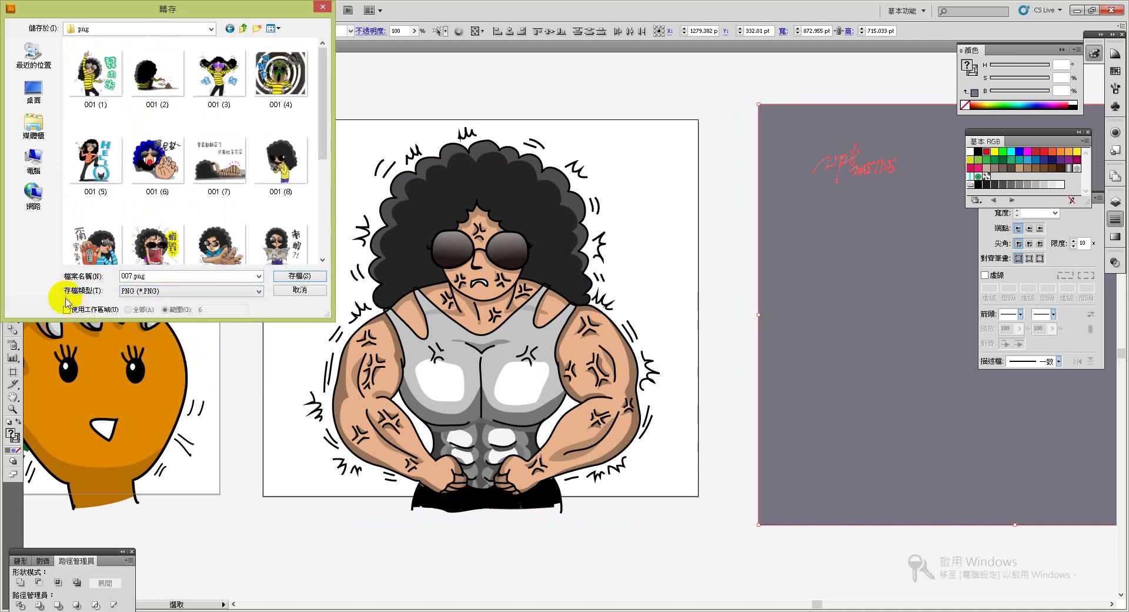
click(282, 276)
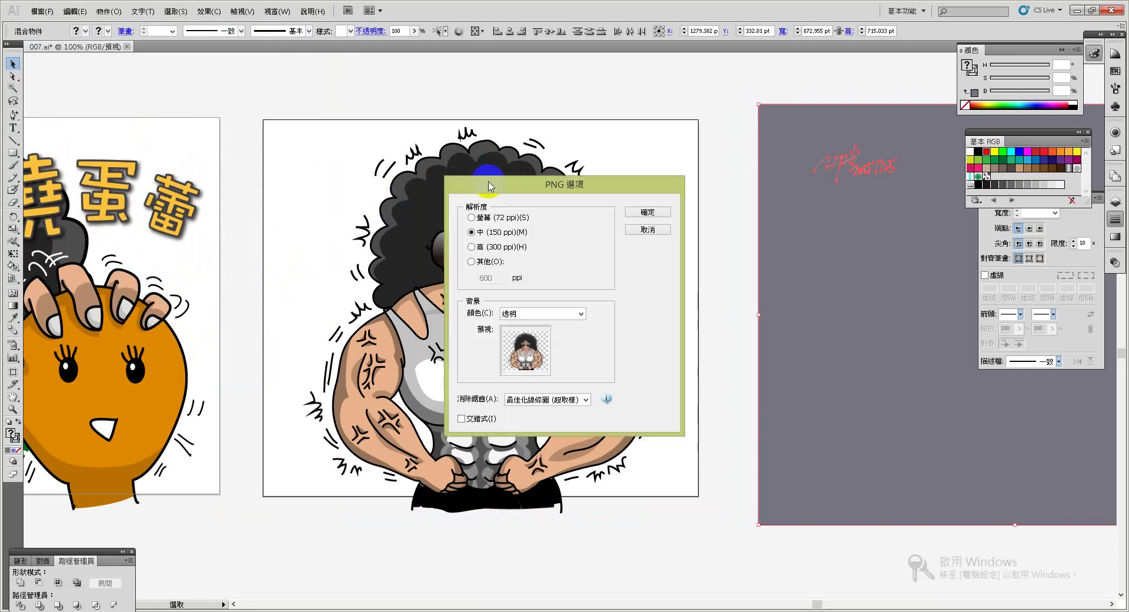
click(661, 213)
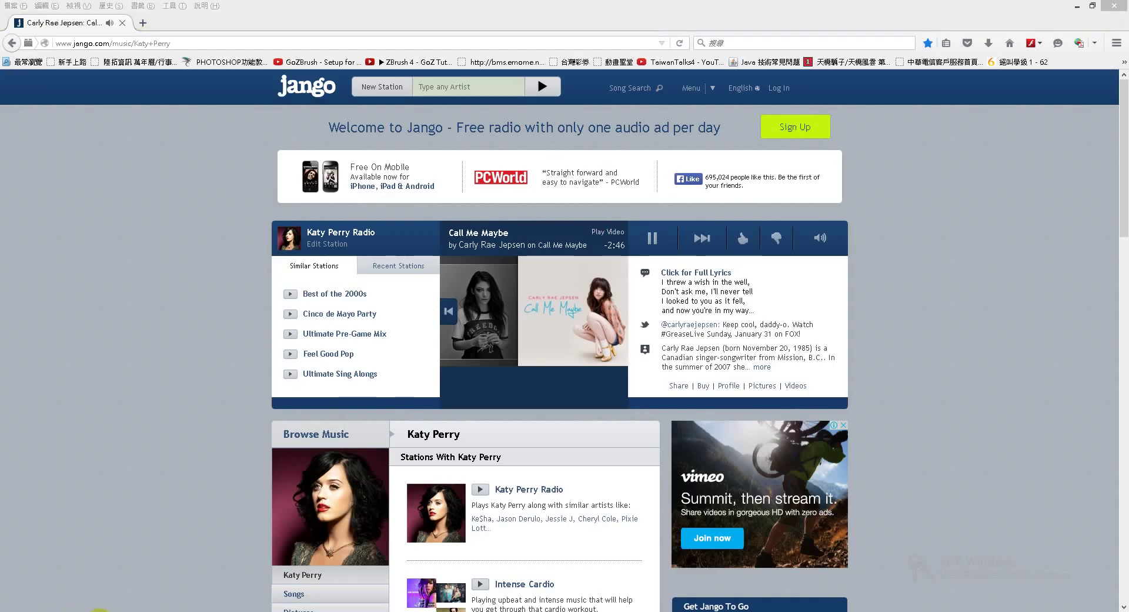
Switch to the jpg folder in File Explorer and examine the 001 (18) and 001 (18)-06 images
click(186, 517)
click(858, 579)
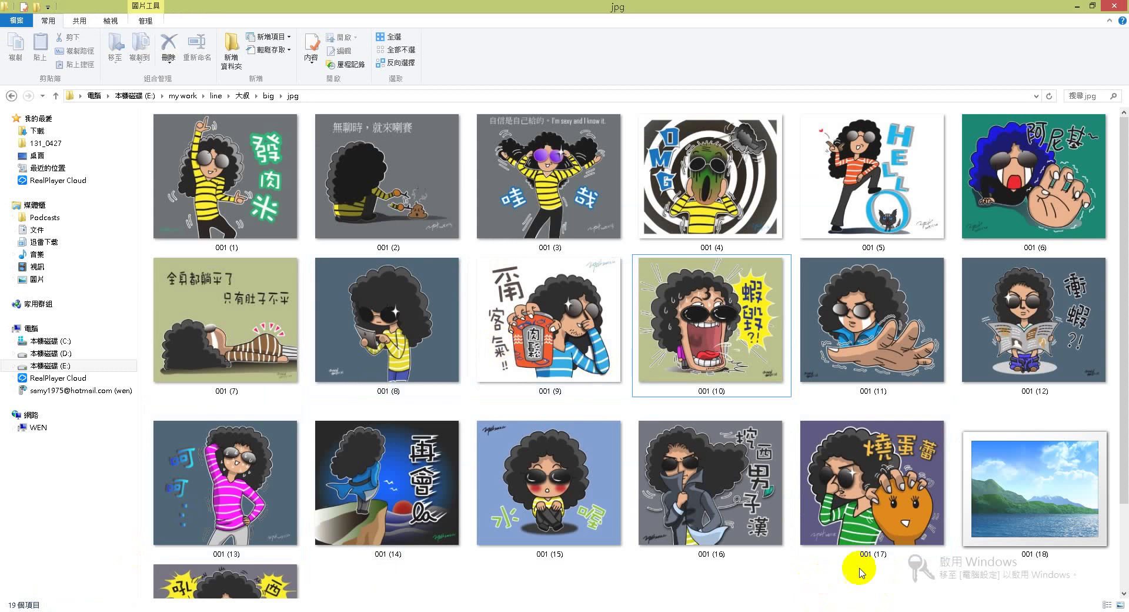
scroll(1020, 513, down, 2)
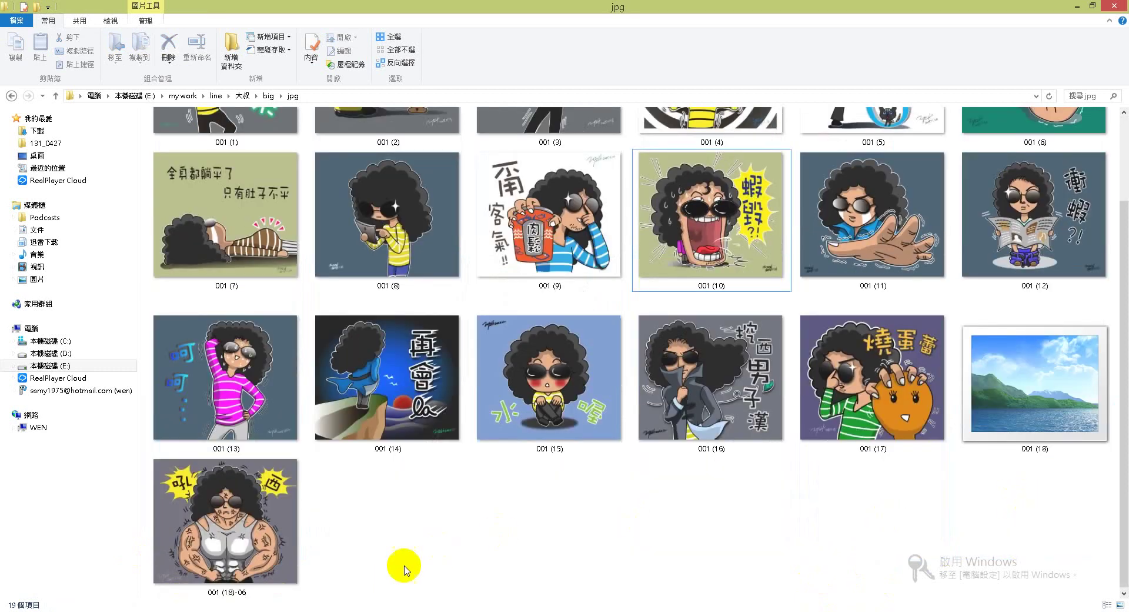
click(215, 579)
click(447, 582)
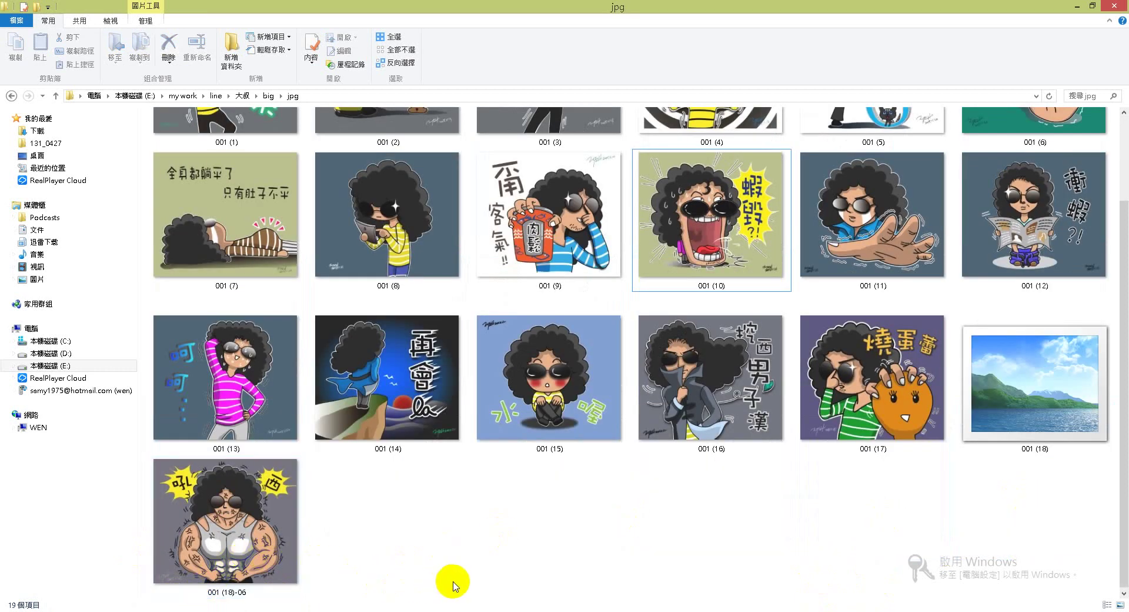
click(253, 519)
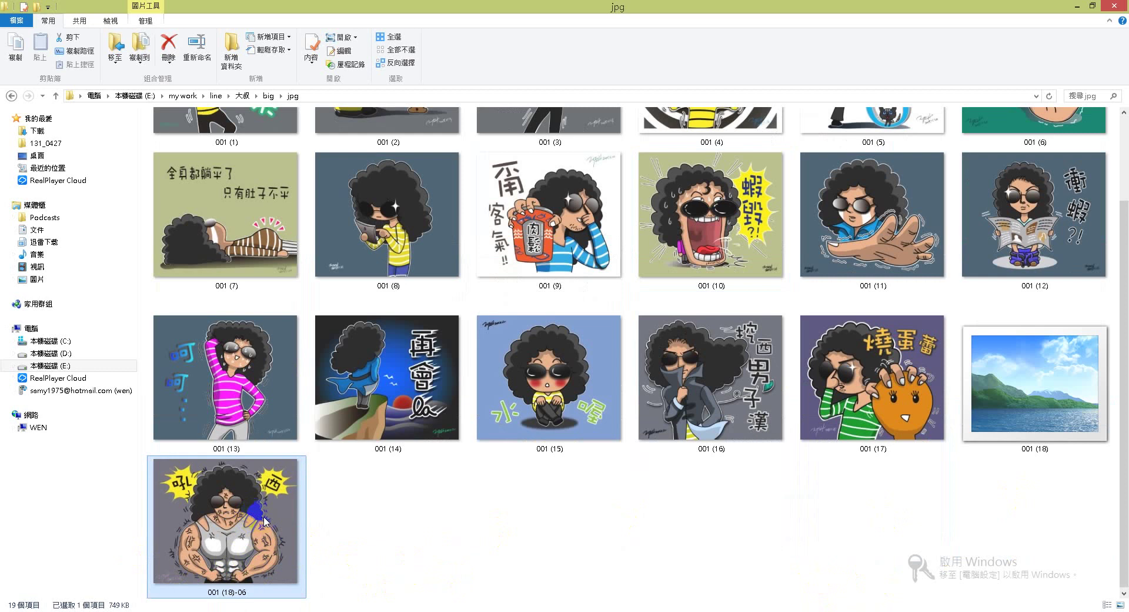
click(1035, 370)
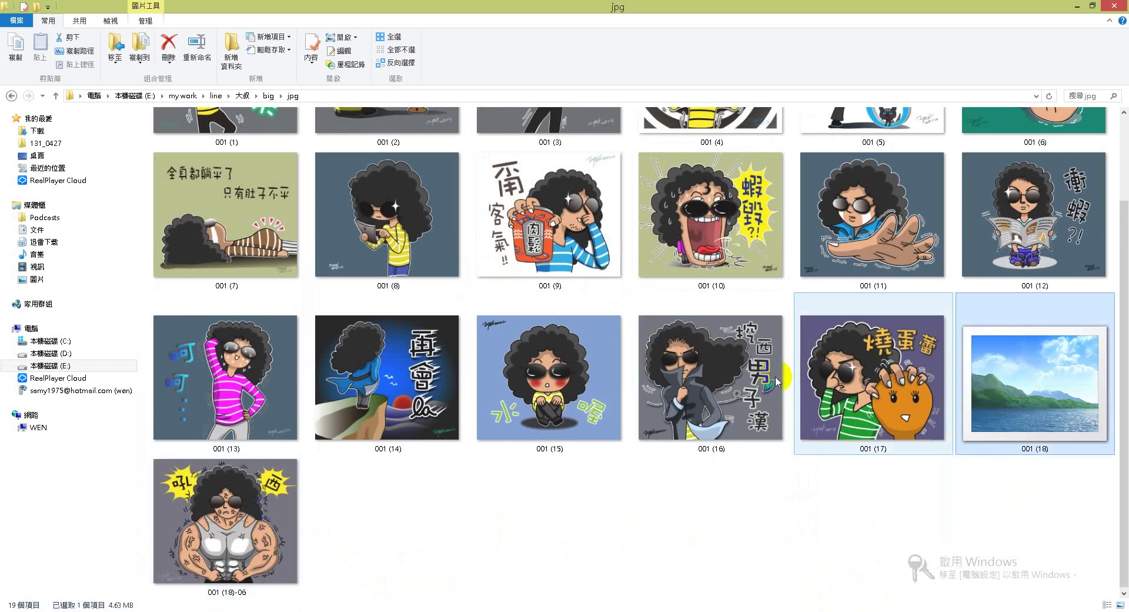
Open the png folder and delete the old 001 (18) image
click(12, 95)
double_click(385, 188)
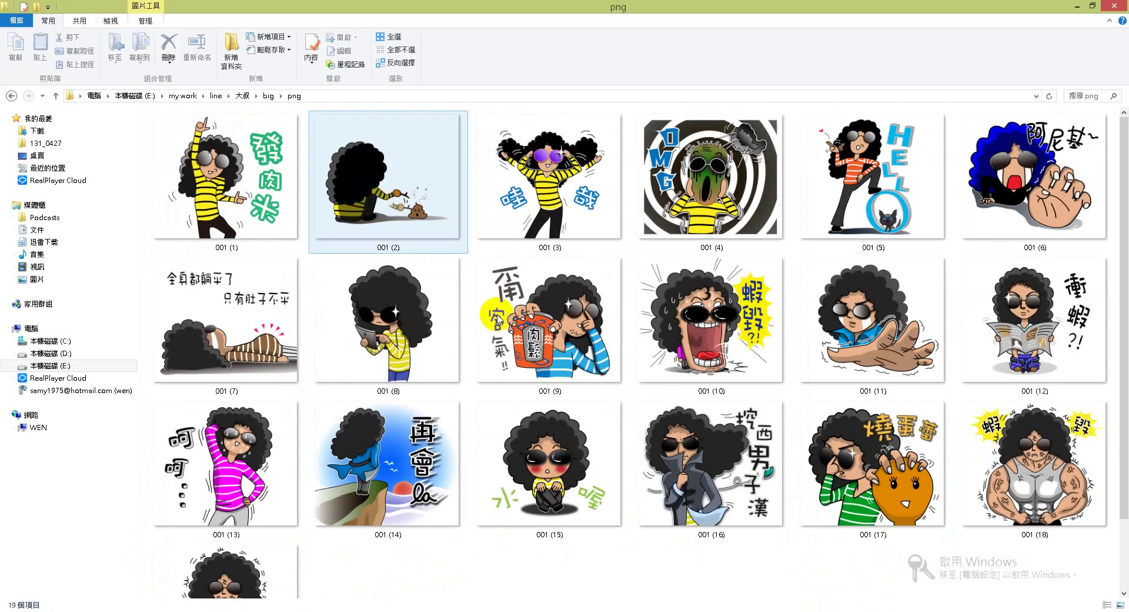
click(775, 560)
scroll(793, 494, down, 2)
click(1029, 373)
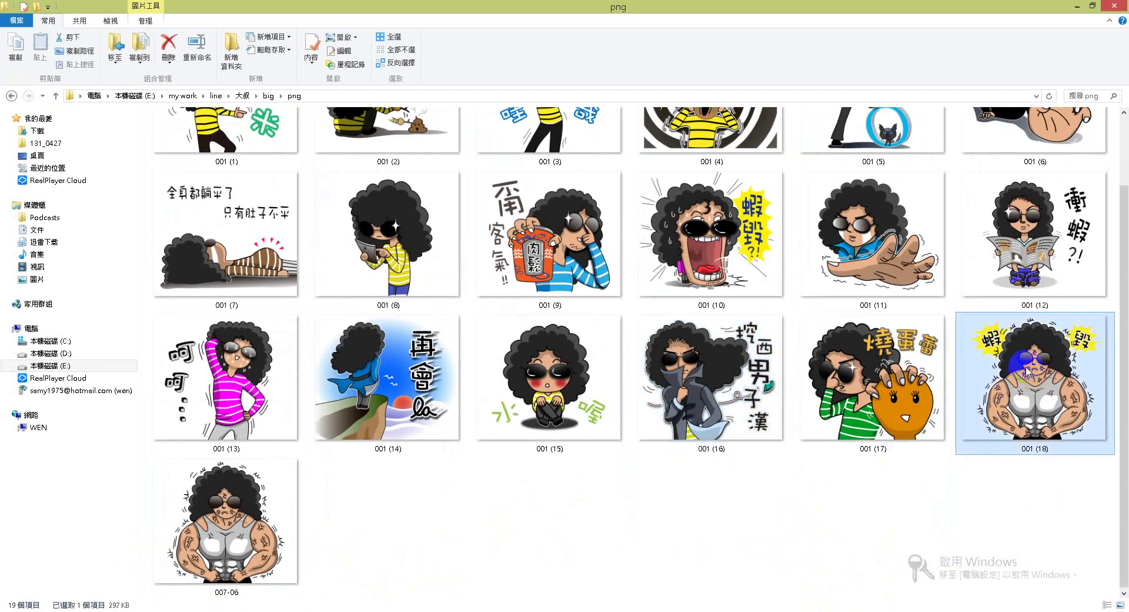
key(Delete)
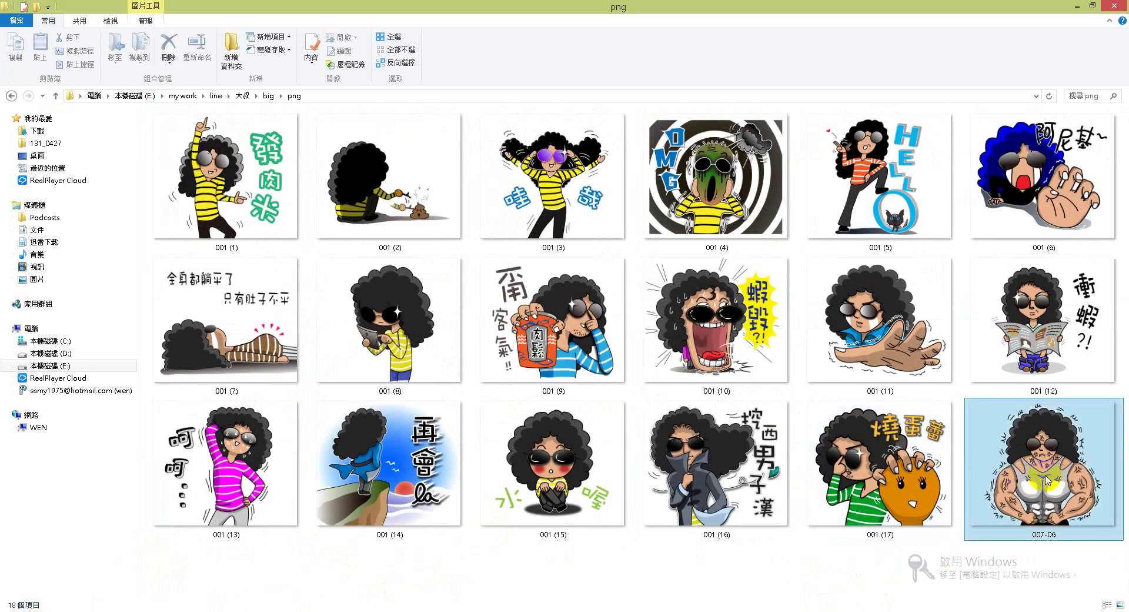
Rename the 007-06 image in the png folder as 001 (18)
right_click(1019, 474)
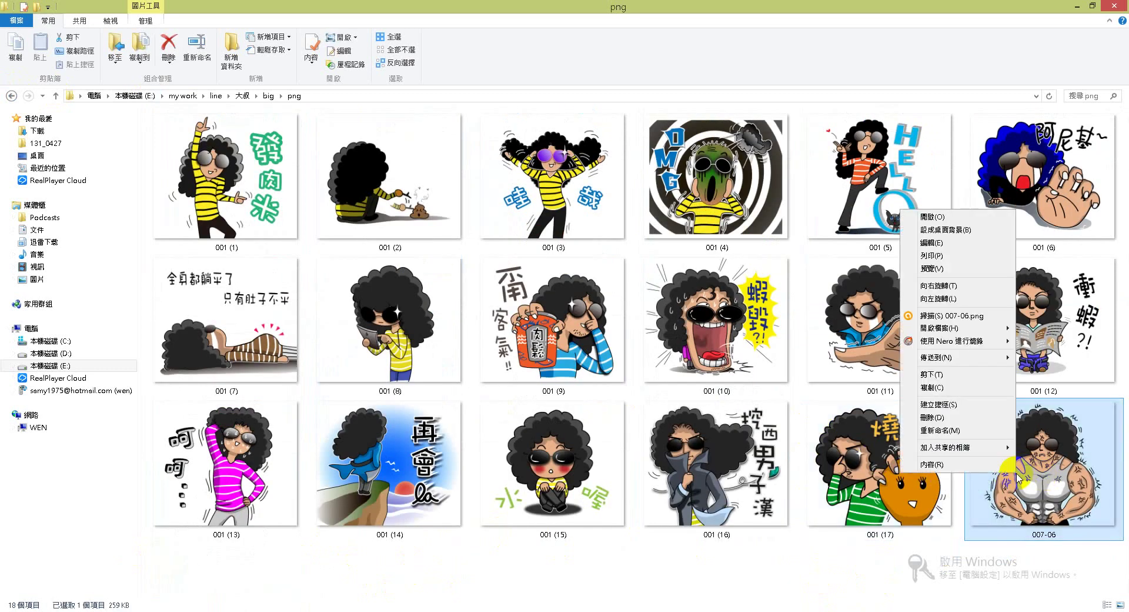
click(962, 437)
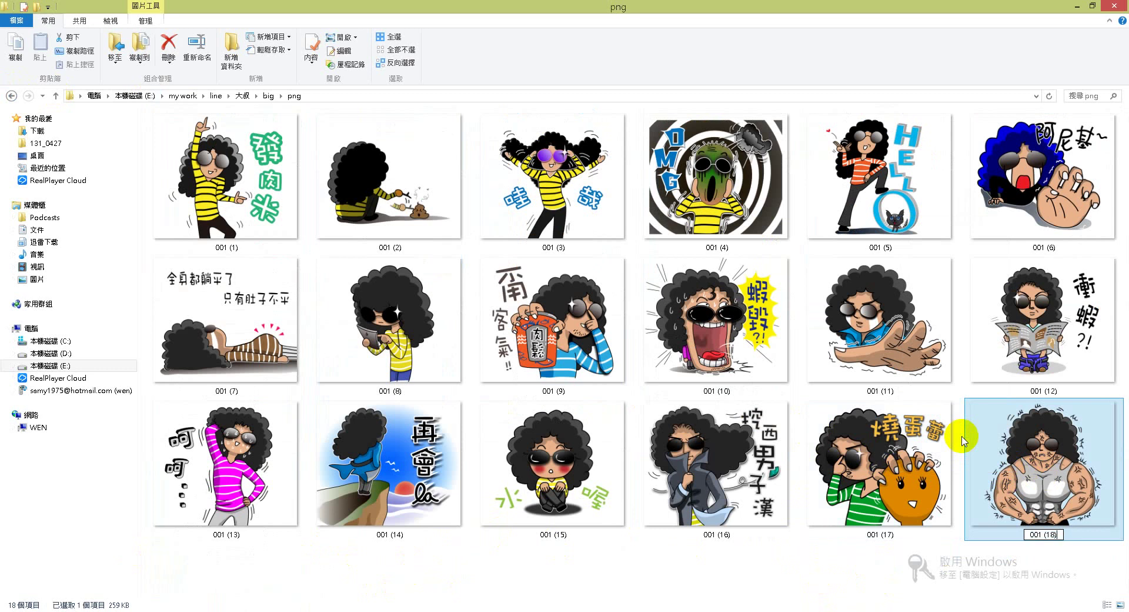
text(001 (18))
key(Return)
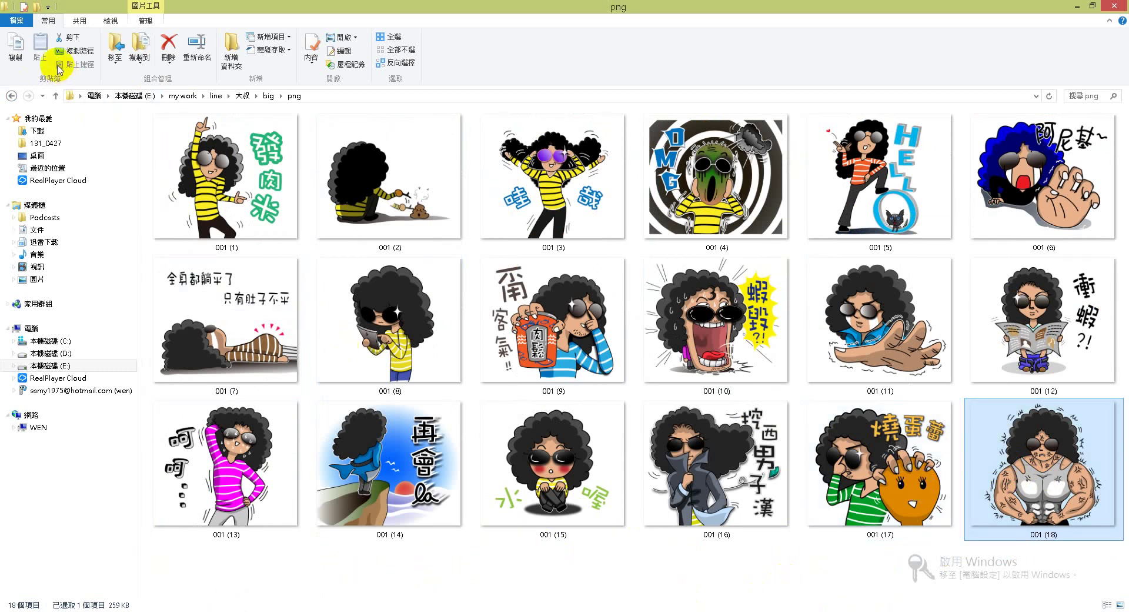
Go back to the jpg folder and delete the 001 (18) and 001 (18)-06 images
click(12, 96)
double_click(202, 176)
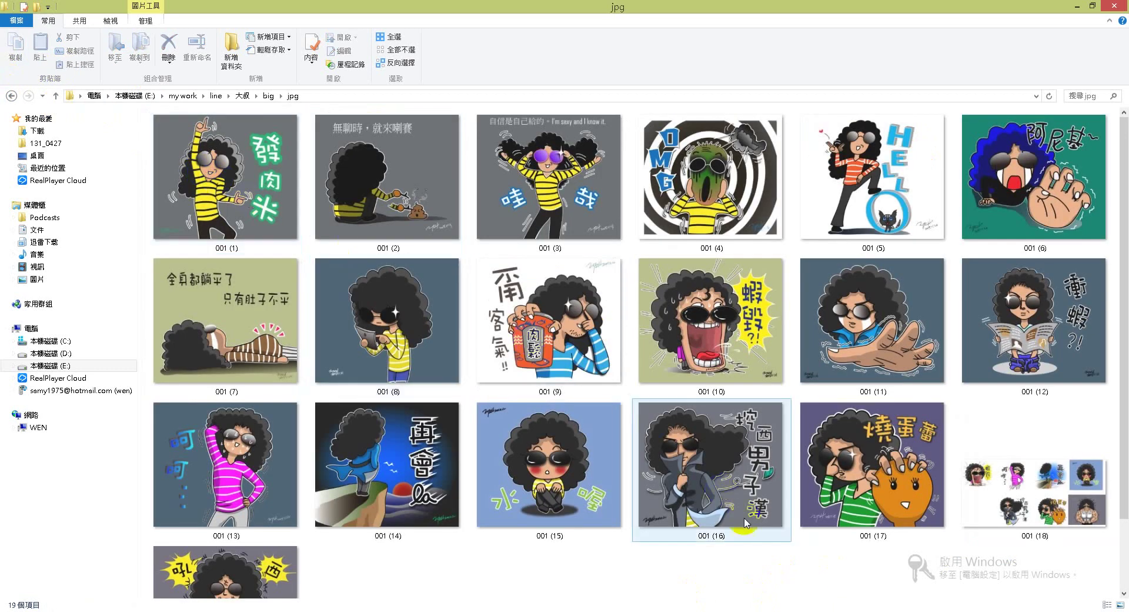
click(991, 498)
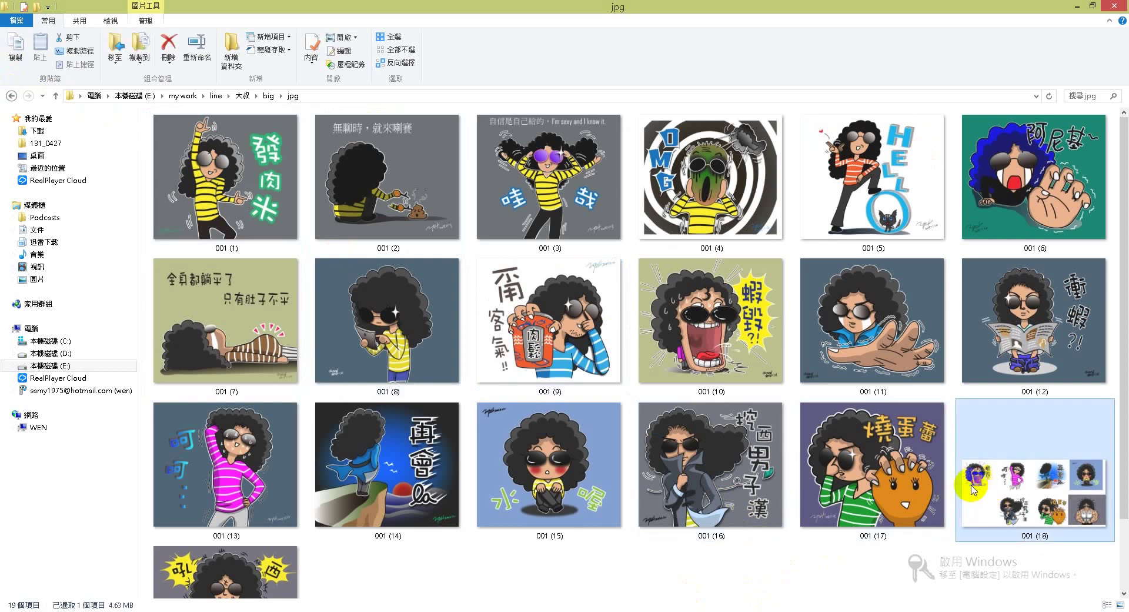
key(Delete)
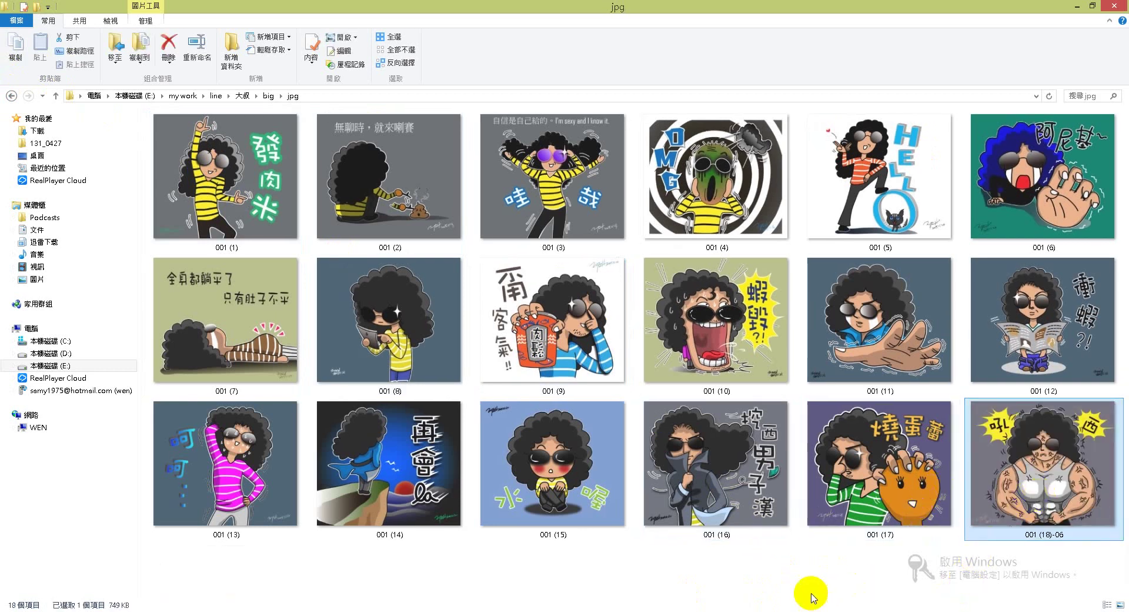
key(Delete)
Return to Illustrator, move the background and signature back onto the artboard, and export artboard 6 as a maximum-quality JPEG named 007 into the jpg folder
key(alt+Tab)
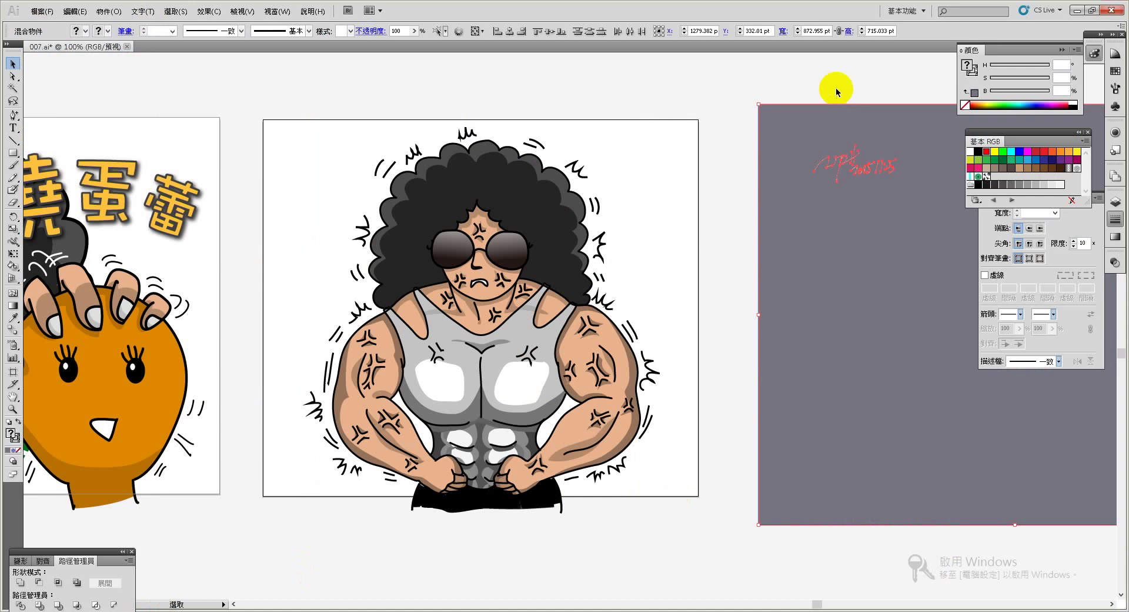
mouse_move(813, 156)
mouse_down()
mouse_move(308, 156)
mouse_move(322, 150)
mouse_up()
click(40, 14)
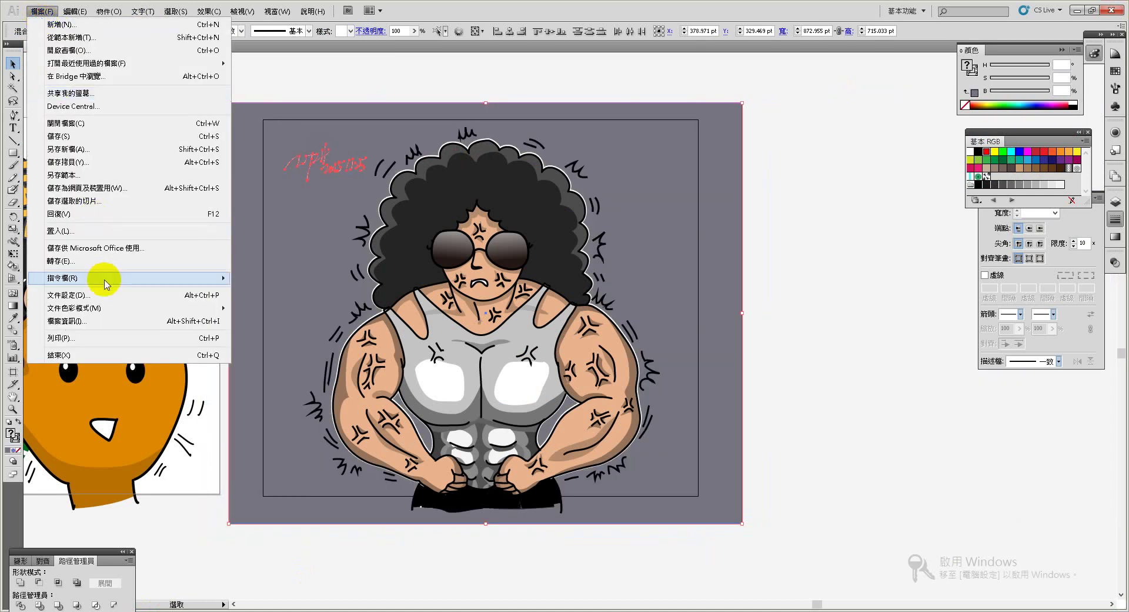
click(88, 259)
click(166, 290)
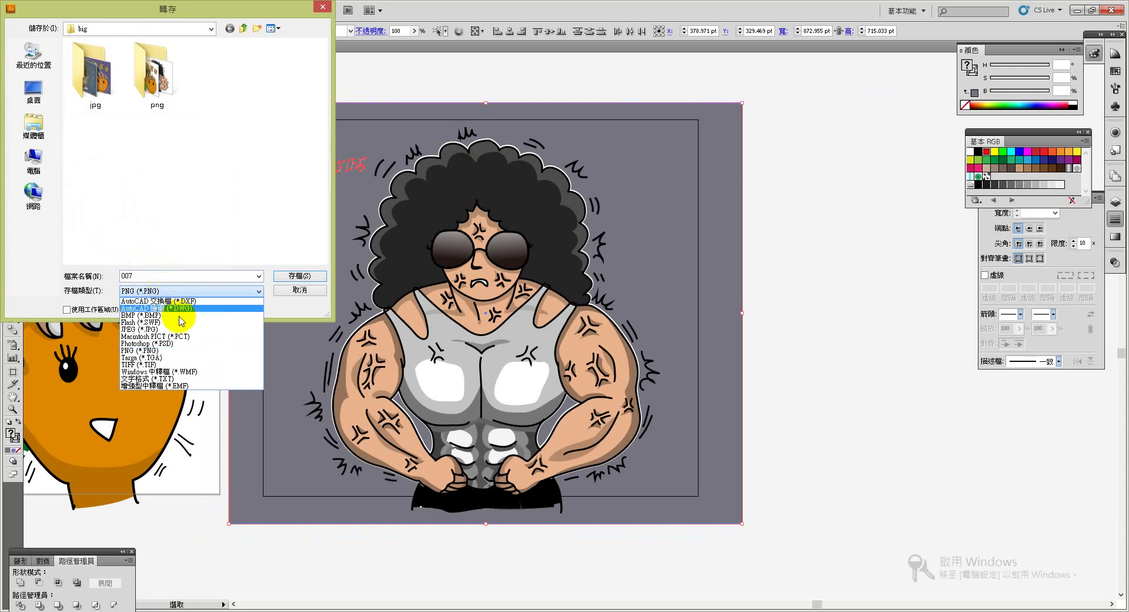
click(182, 318)
click(108, 89)
double_click(105, 88)
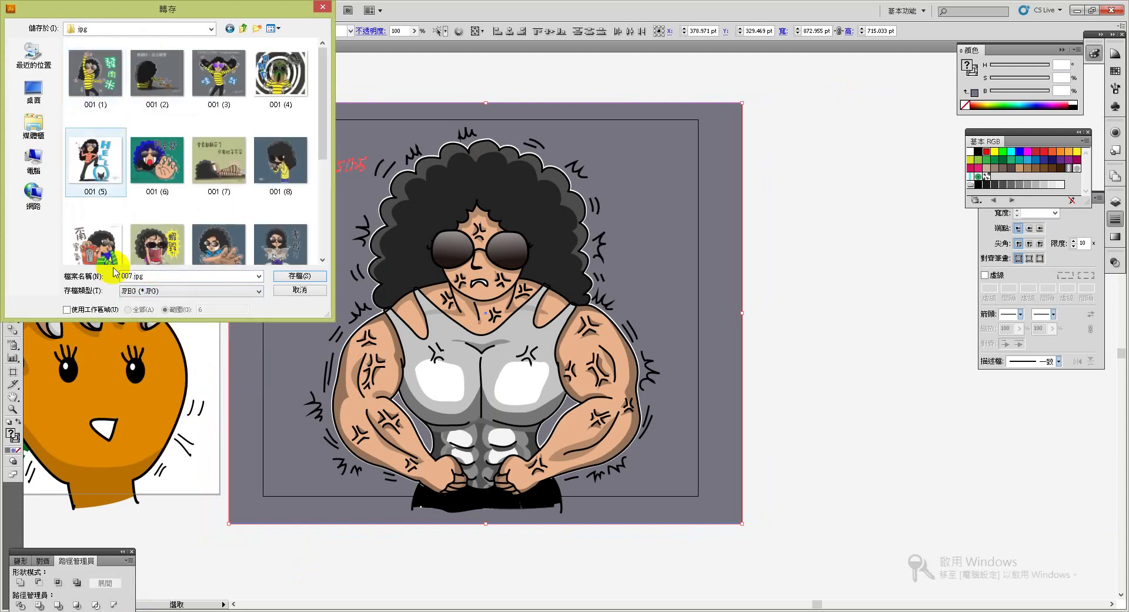
click(94, 310)
drag(323, 154, 325, 251)
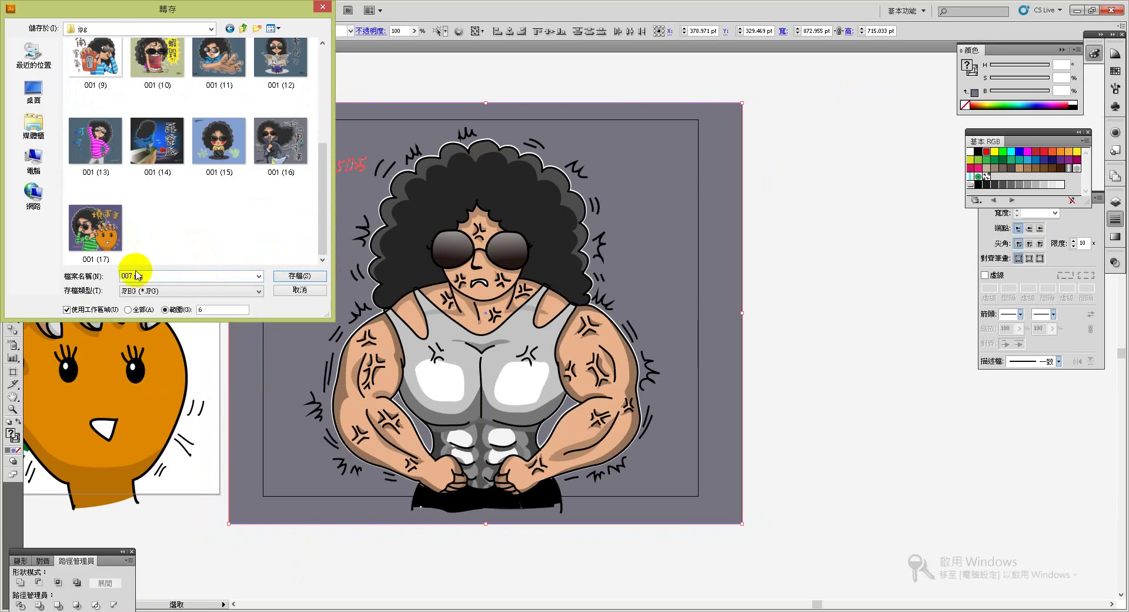
click(295, 277)
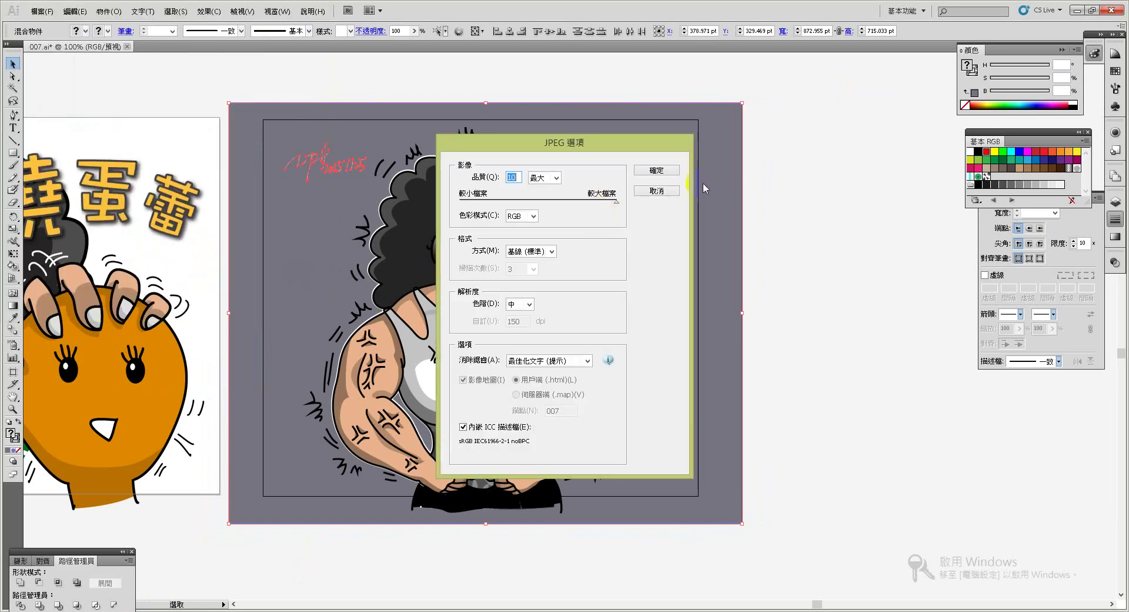
click(661, 170)
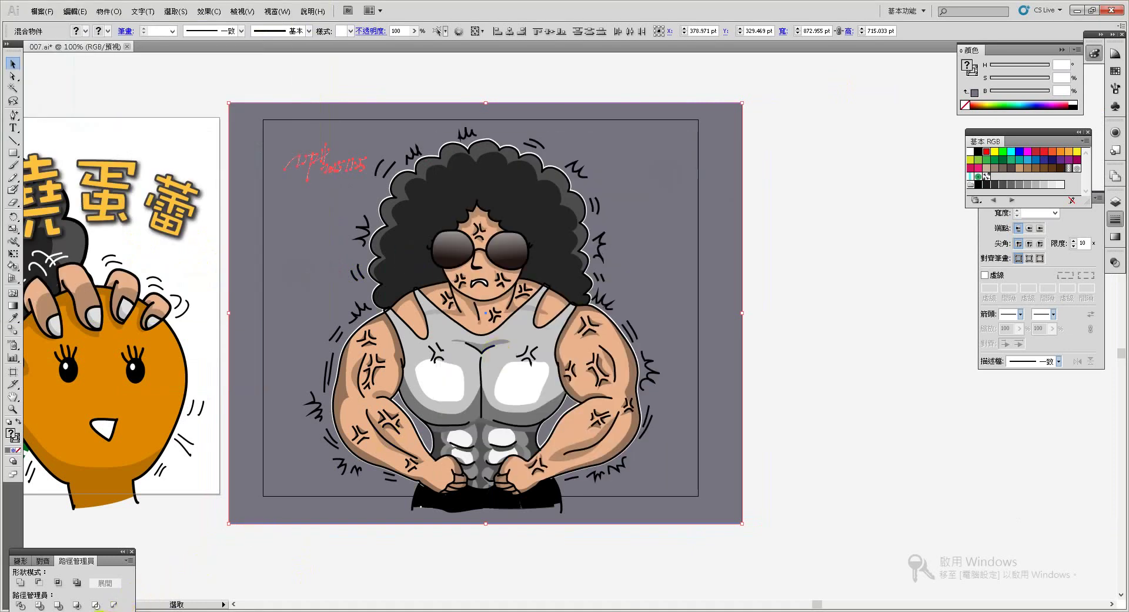
Switch to the jpg folder in File Explorer and open the 007-06 image's name for editing
click(82, 567)
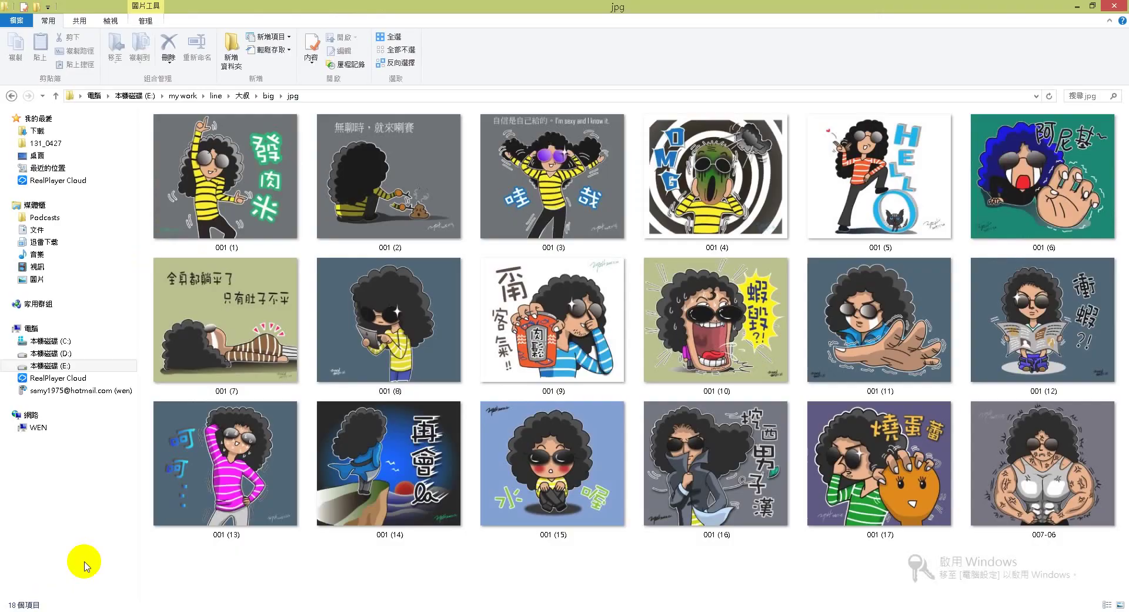
right_click(1013, 470)
click(987, 454)
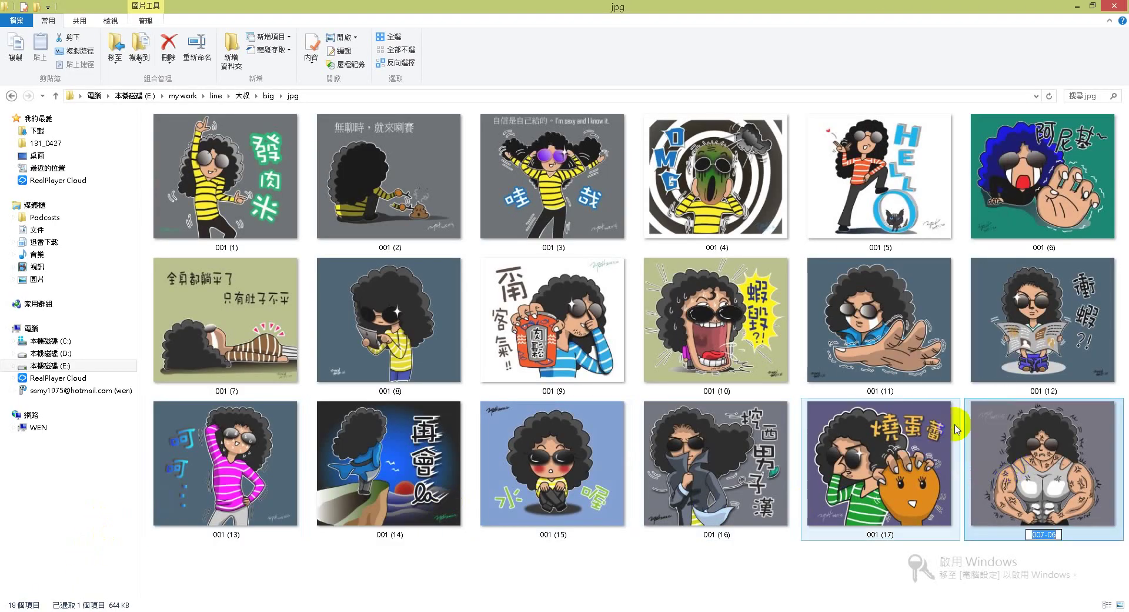